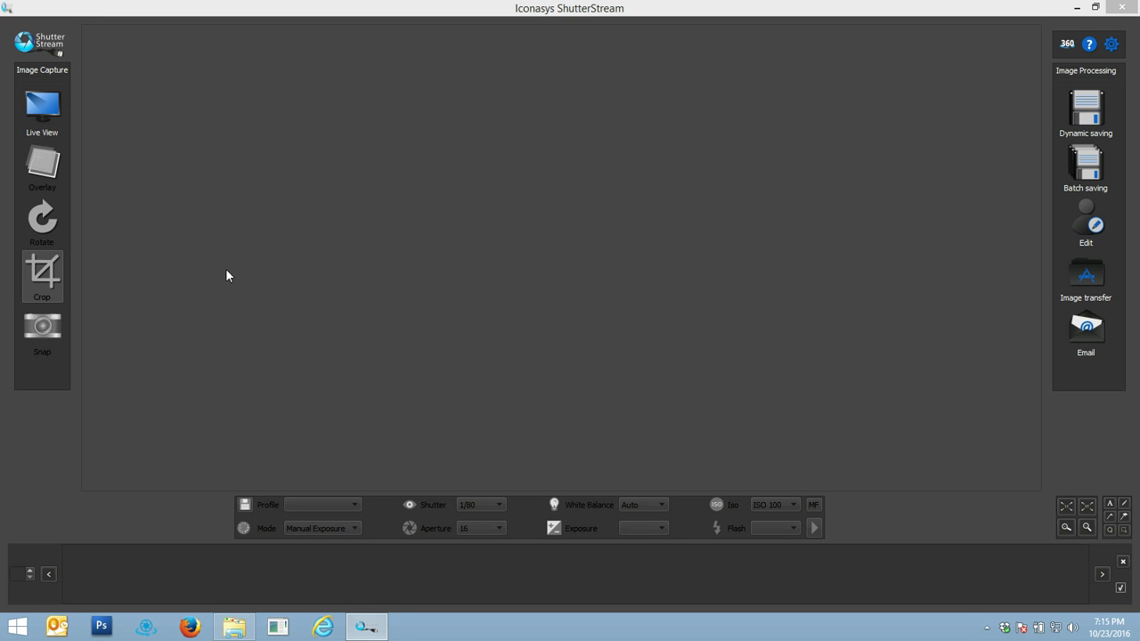
Start the live camera feed so the front of the barkTHINS bag appears
{"action": "left_click", "coordinate": [41, 104]}
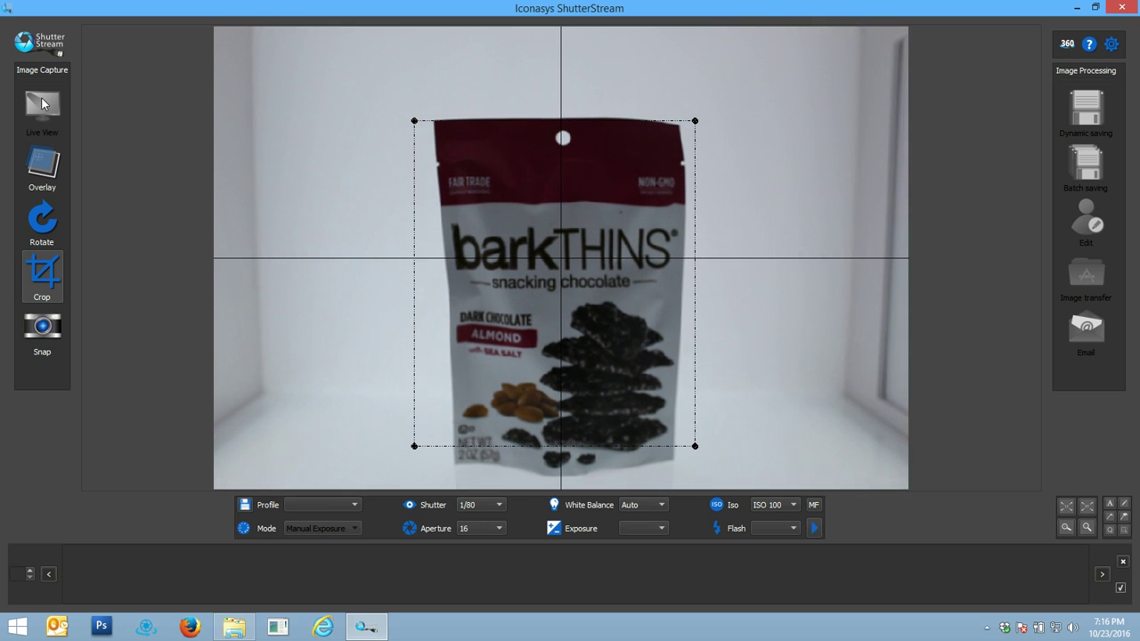
Zoom into the bag's label, manually focus the lens until it's sharp, then zoom back out
{"action": "left_click", "coordinate": [782, 130]}
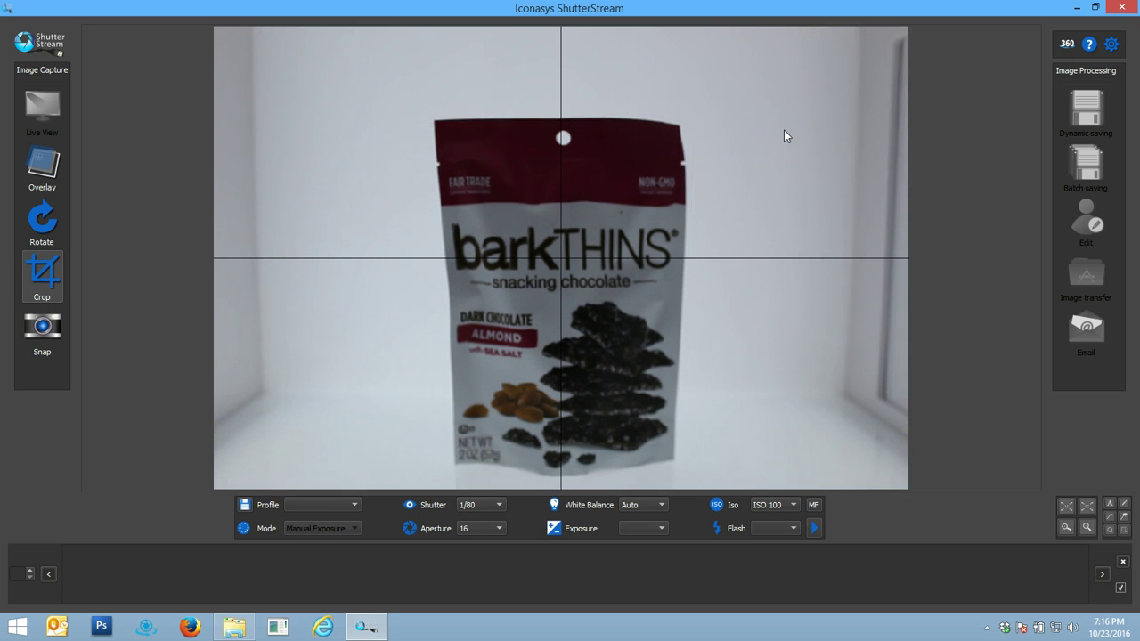
{"action": "left_click", "coordinate": [815, 505]}
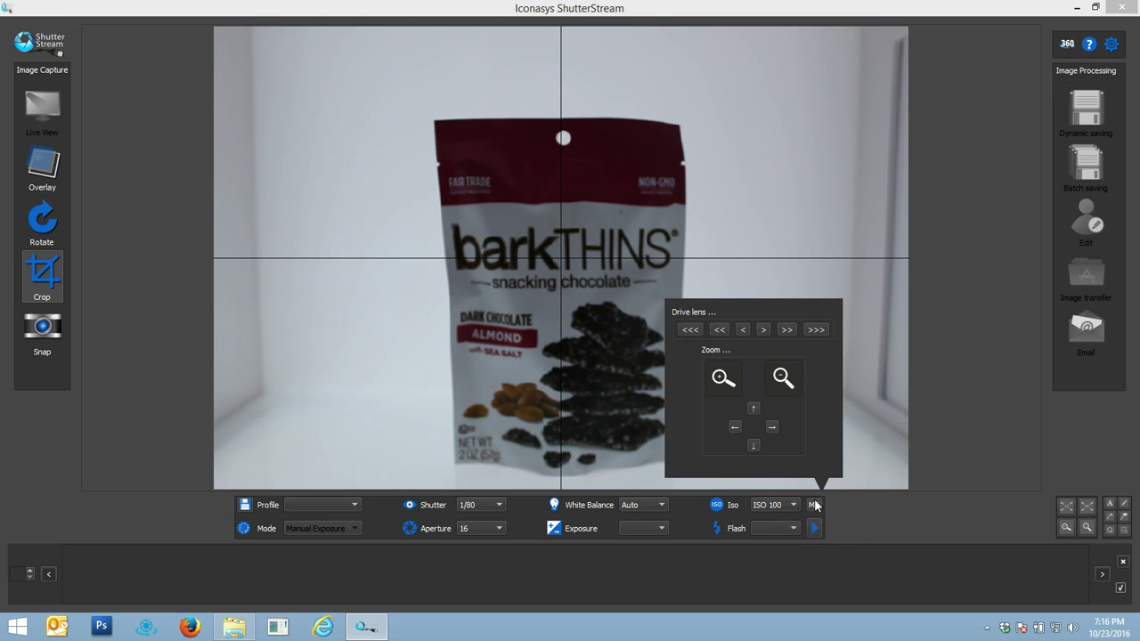
{"action": "left_click", "coordinate": [815, 506]}
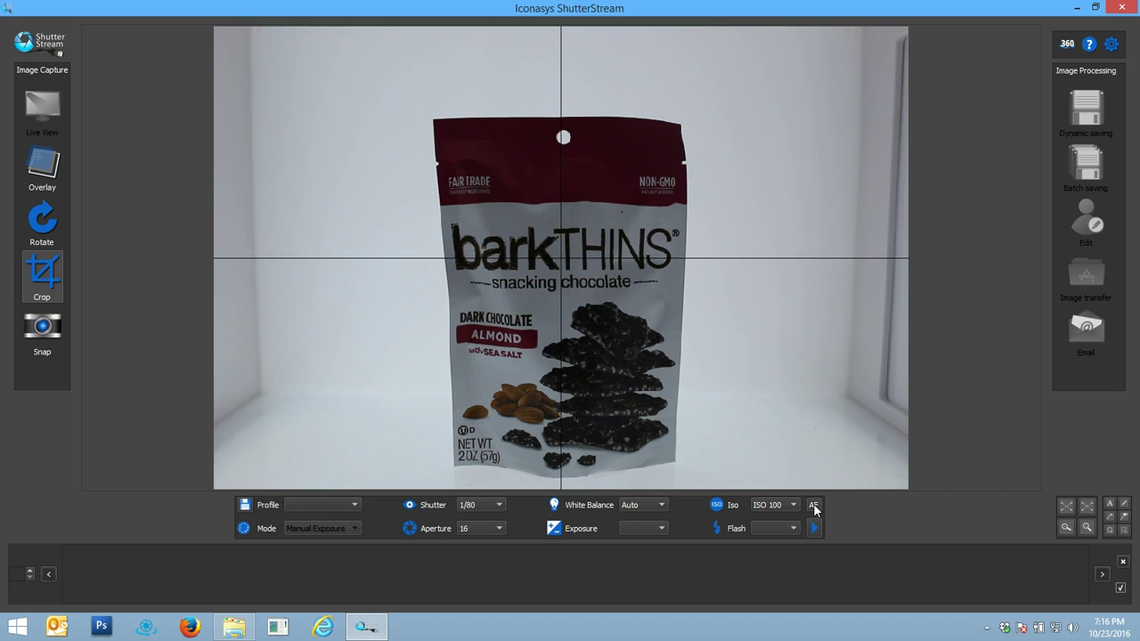
{"action": "left_click", "coordinate": [815, 506]}
{"action": "left_click", "coordinate": [718, 379]}
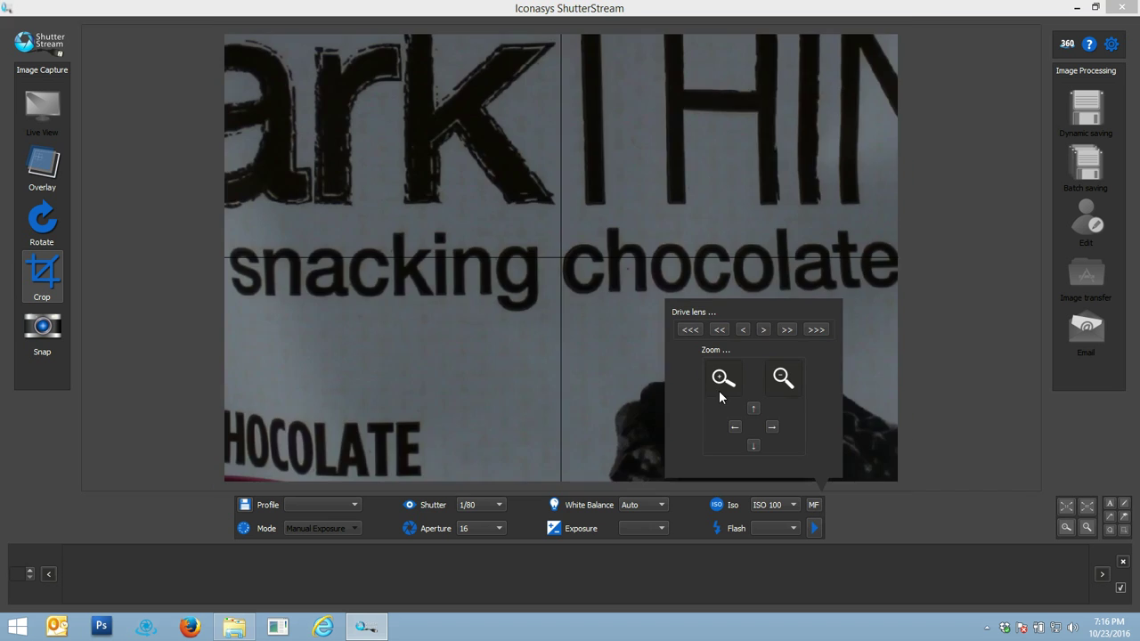
{"action": "left_click", "coordinate": [718, 331]}
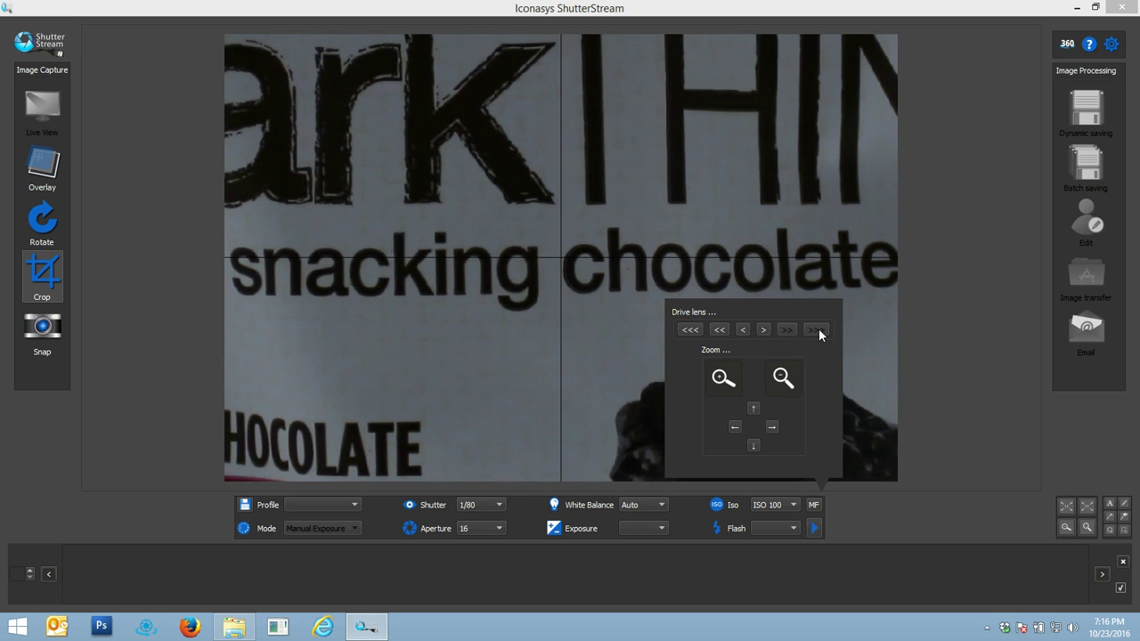
{"action": "left_click", "coordinate": [817, 330]}
{"action": "left_click", "coordinate": [690, 328]}
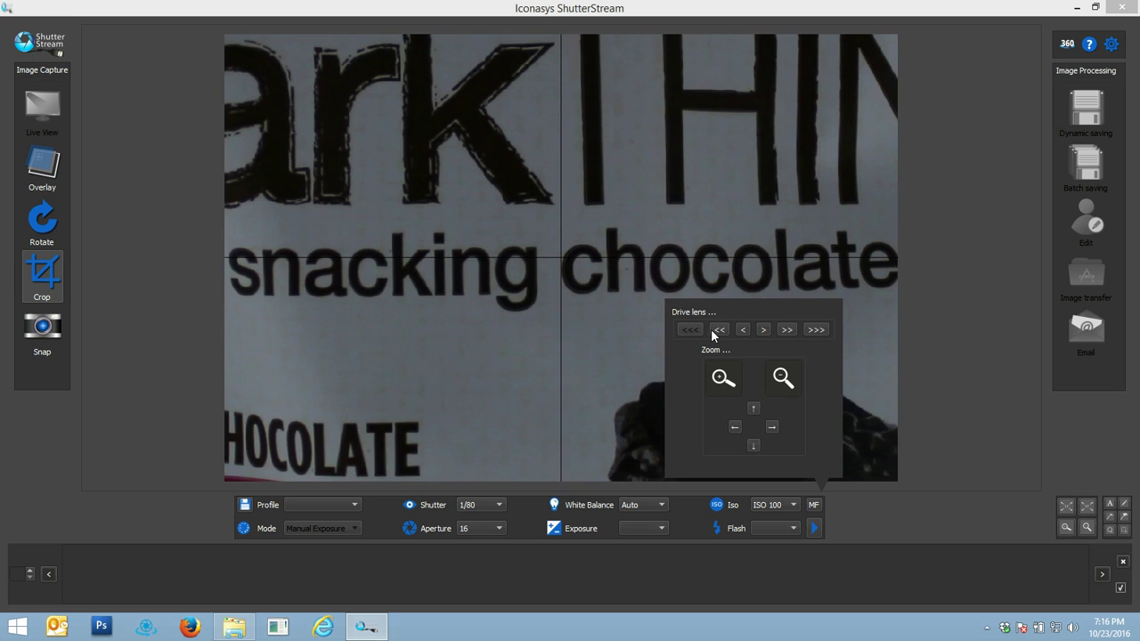
{"action": "left_click", "coordinate": [783, 378]}
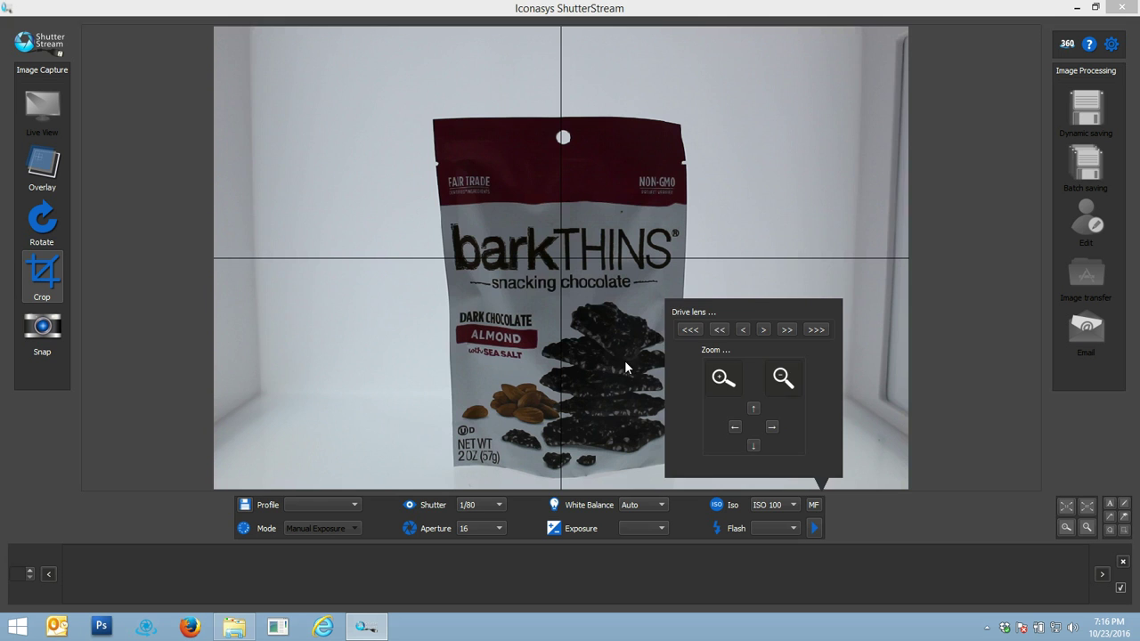
Try shutter speeds 1/40 and 1/80, settling on shutter 1/100 with aperture 10
{"action": "left_click", "coordinate": [497, 506]}
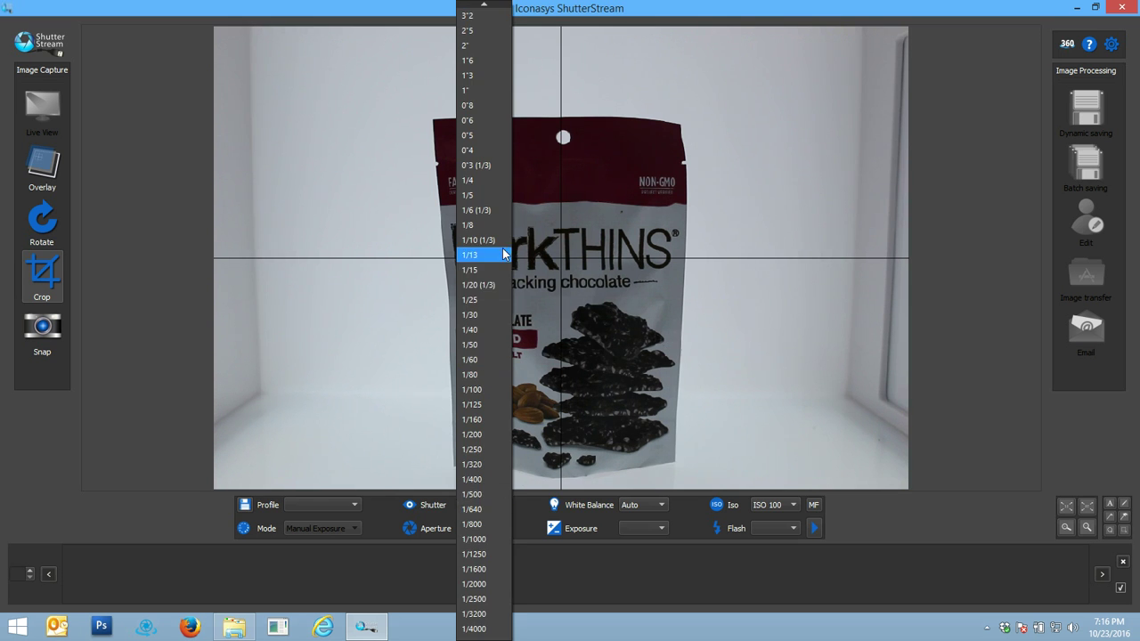
{"action": "left_click", "coordinate": [478, 331]}
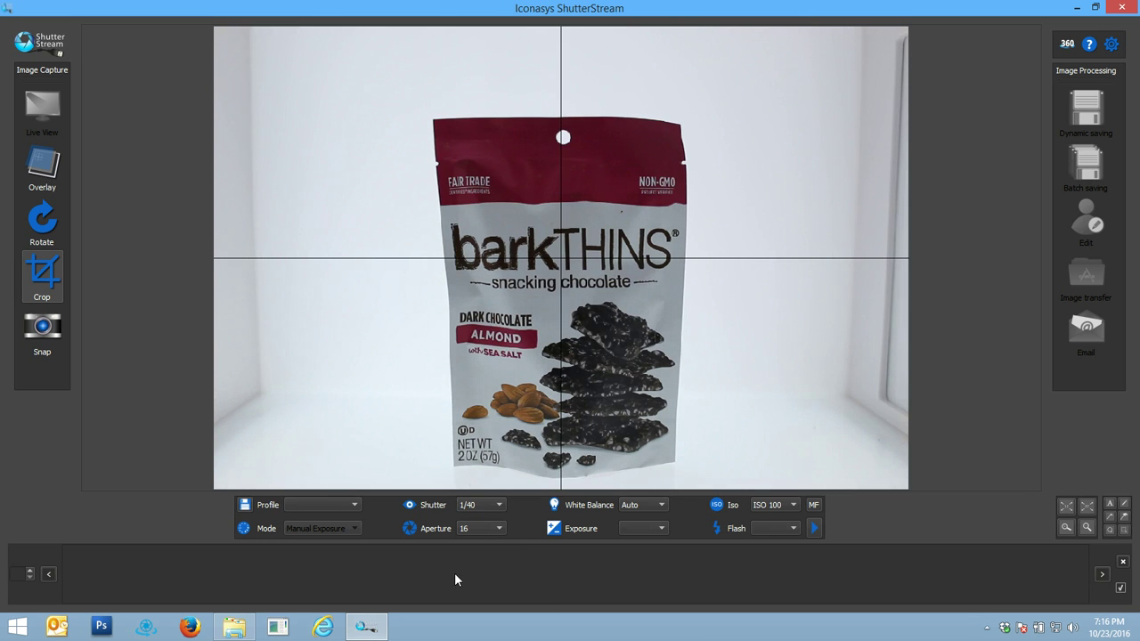
{"action": "left_click", "coordinate": [500, 531]}
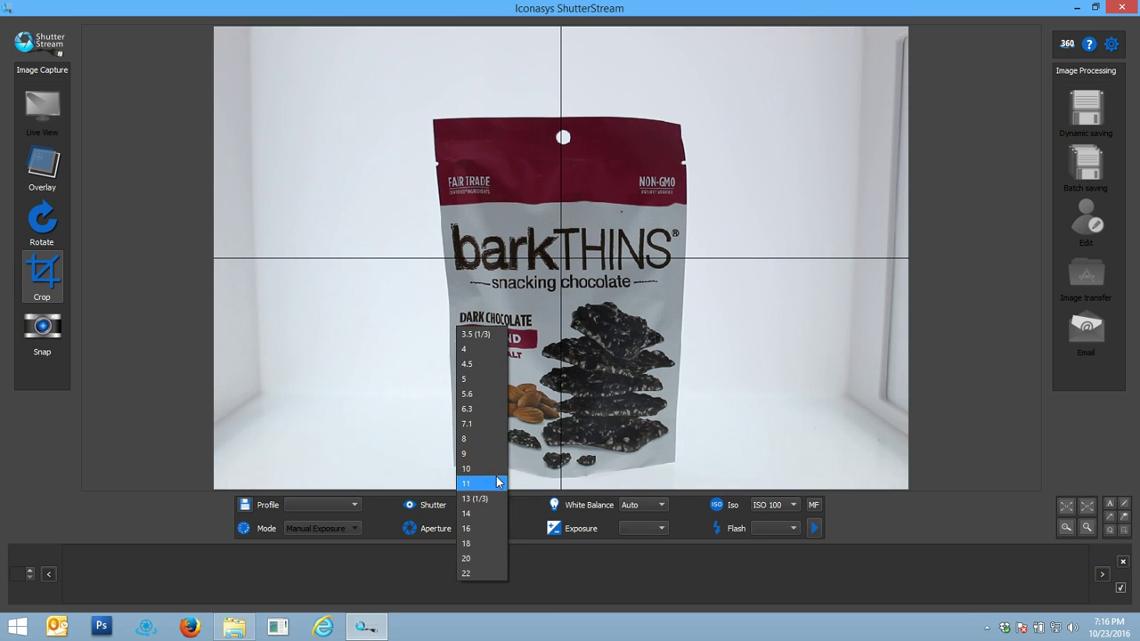
{"action": "left_click", "coordinate": [499, 473]}
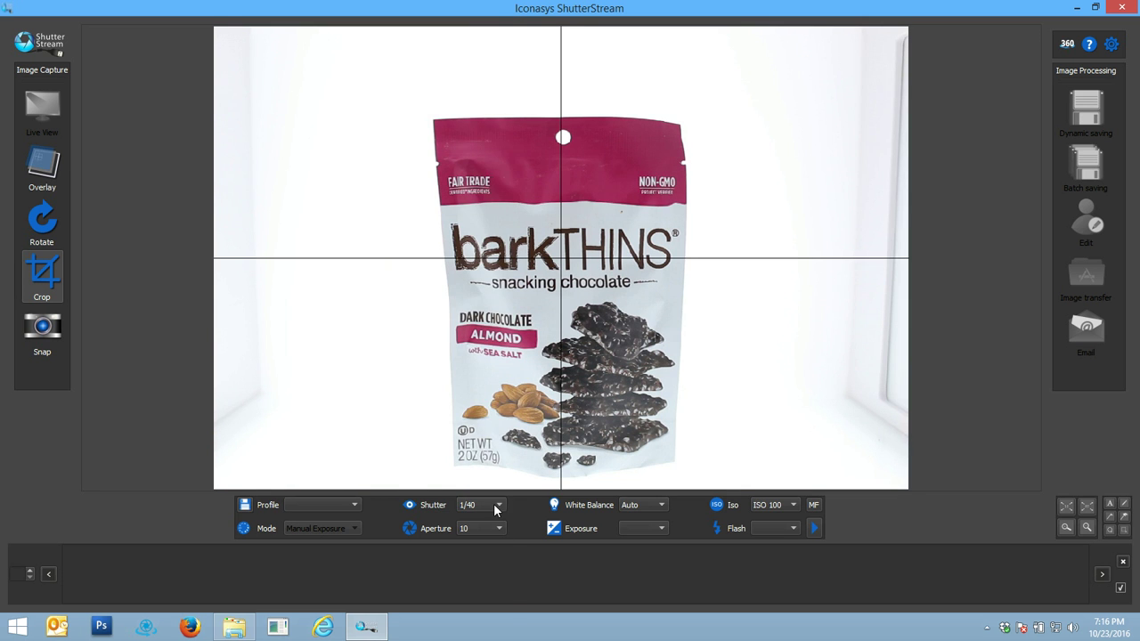
{"action": "left_click", "coordinate": [499, 506]}
{"action": "left_click", "coordinate": [481, 376]}
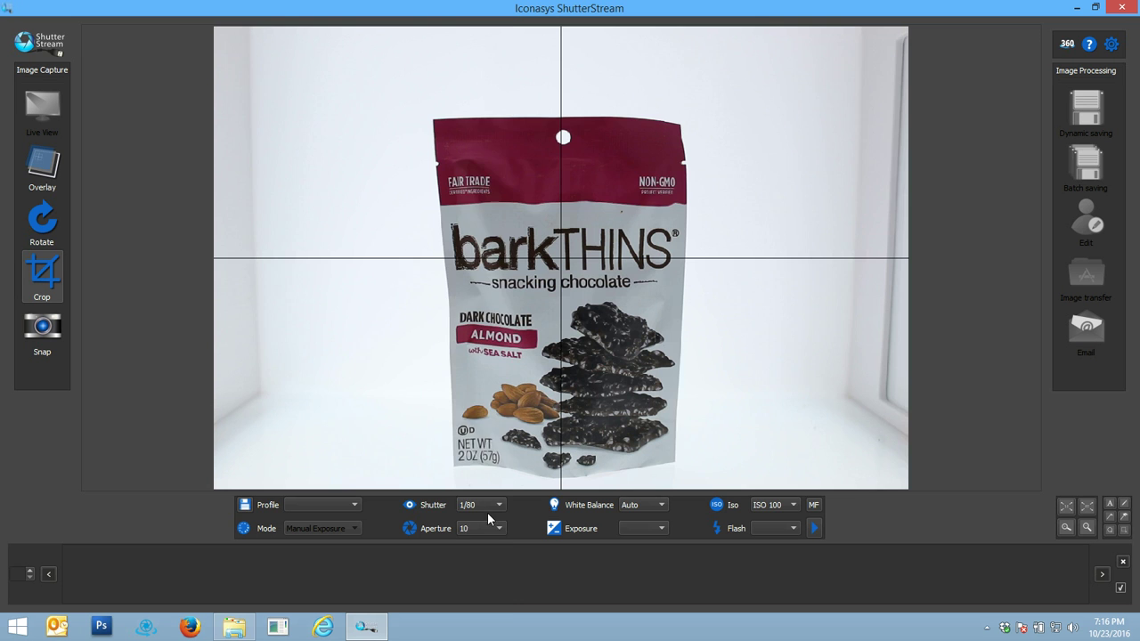
{"action": "left_click", "coordinate": [499, 506]}
{"action": "left_click", "coordinate": [490, 391]}
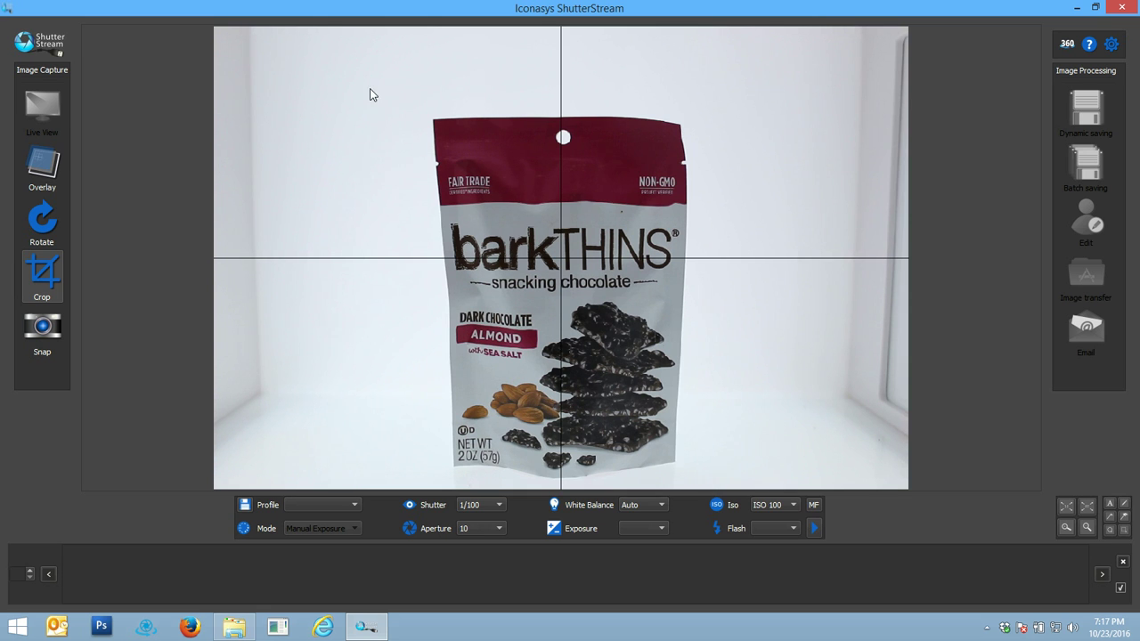
Draw and nudge a crop area around the bag, capture the front shot, and resume live view
{"action": "left_click_drag", "start_coordinate": [370, 88], "coordinate": [816, 503]}
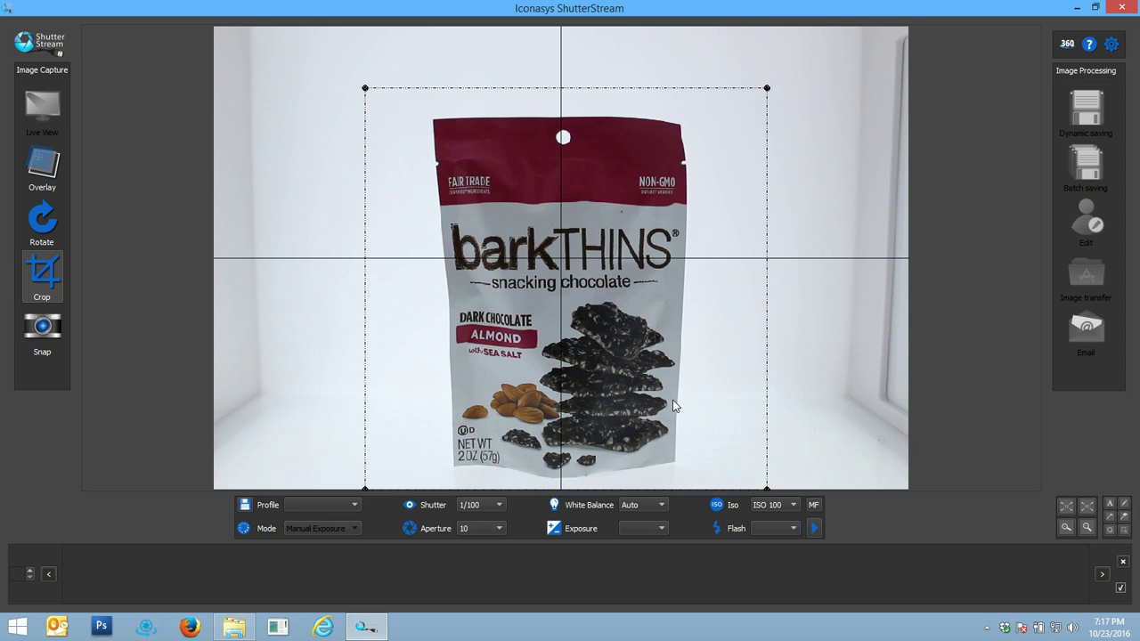
{"action": "left_click_drag", "start_coordinate": [674, 406], "coordinate": [666, 399]}
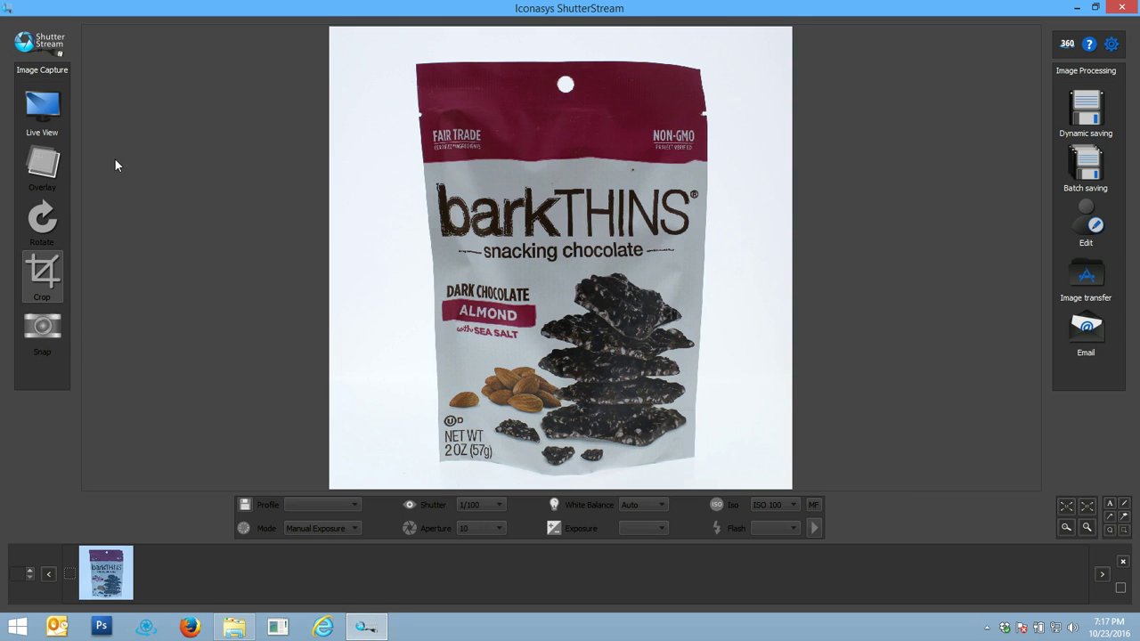
{"action": "left_click", "coordinate": [46, 106]}
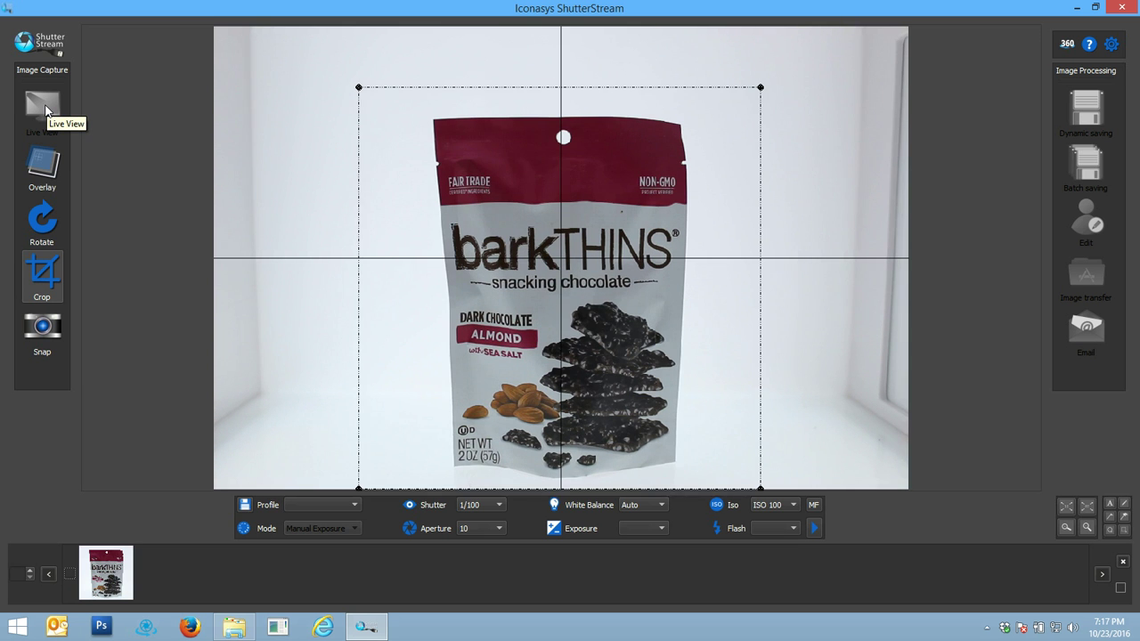
Create a ghost overlay of the front shot to line up the bag's back side
{"action": "left_click", "coordinate": [46, 162]}
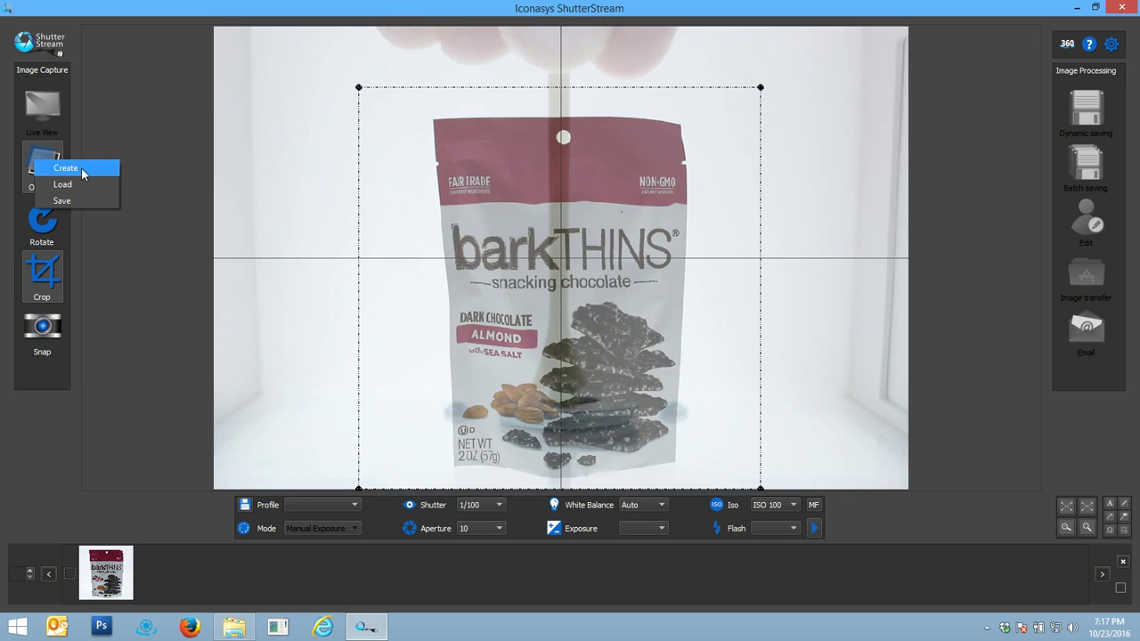
{"action": "left_click", "coordinate": [81, 168]}
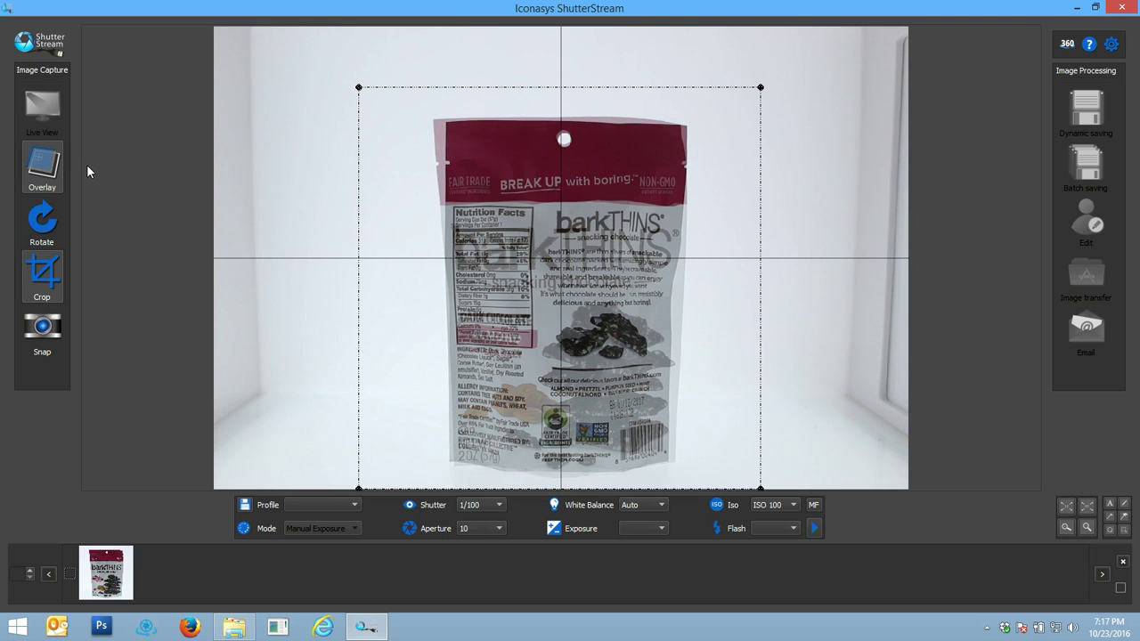
Hide the overlay, capture the back of the bag, and compare it with the front shot
{"action": "left_click", "coordinate": [40, 167]}
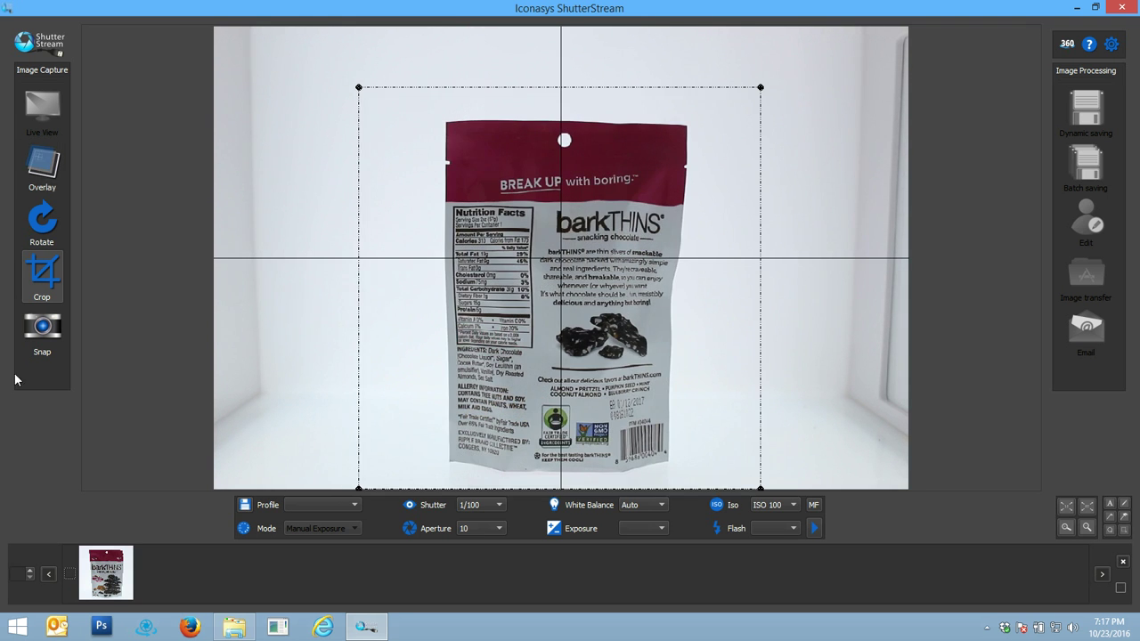
{"action": "left_click", "coordinate": [47, 345]}
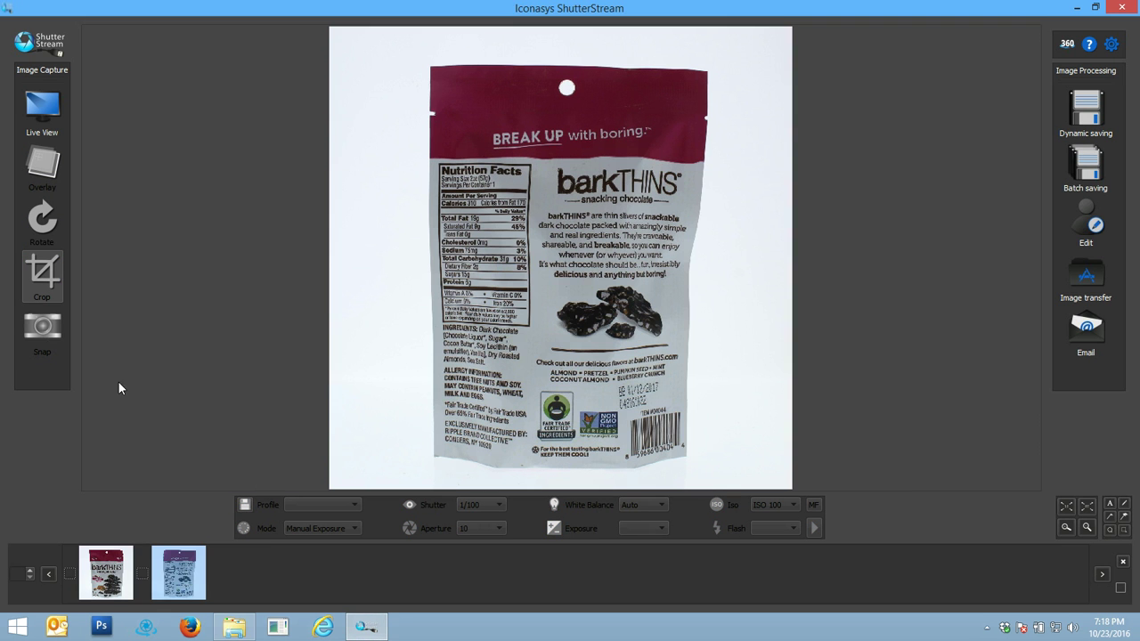
{"action": "left_click", "coordinate": [114, 570]}
{"action": "left_click", "coordinate": [197, 576]}
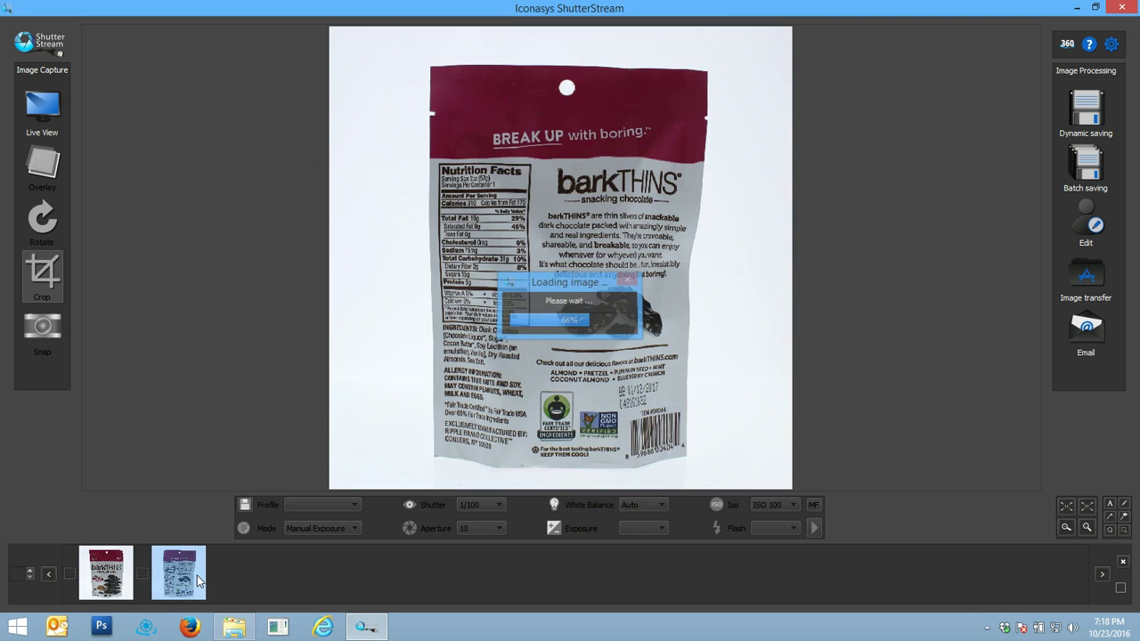
Zoom in to inspect the back label up close, then show the front-of-bag photo again
{"action": "left_click", "coordinate": [1080, 510]}
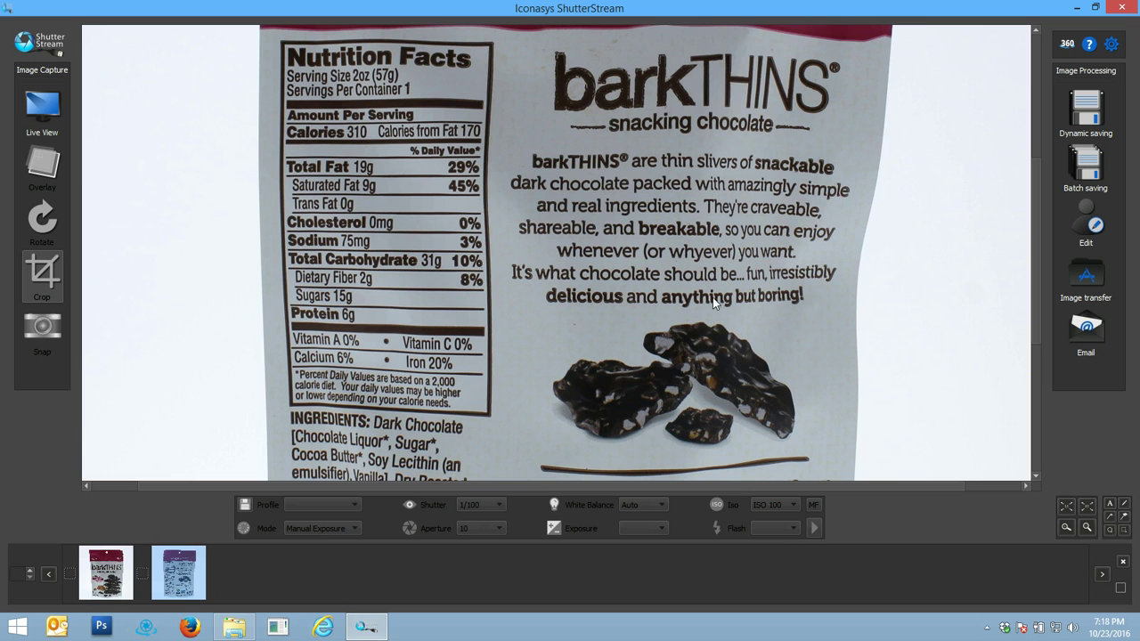
{"action": "scroll", "coordinate": [638, 241], "scroll_direction": "down", "scroll_amount": 2}
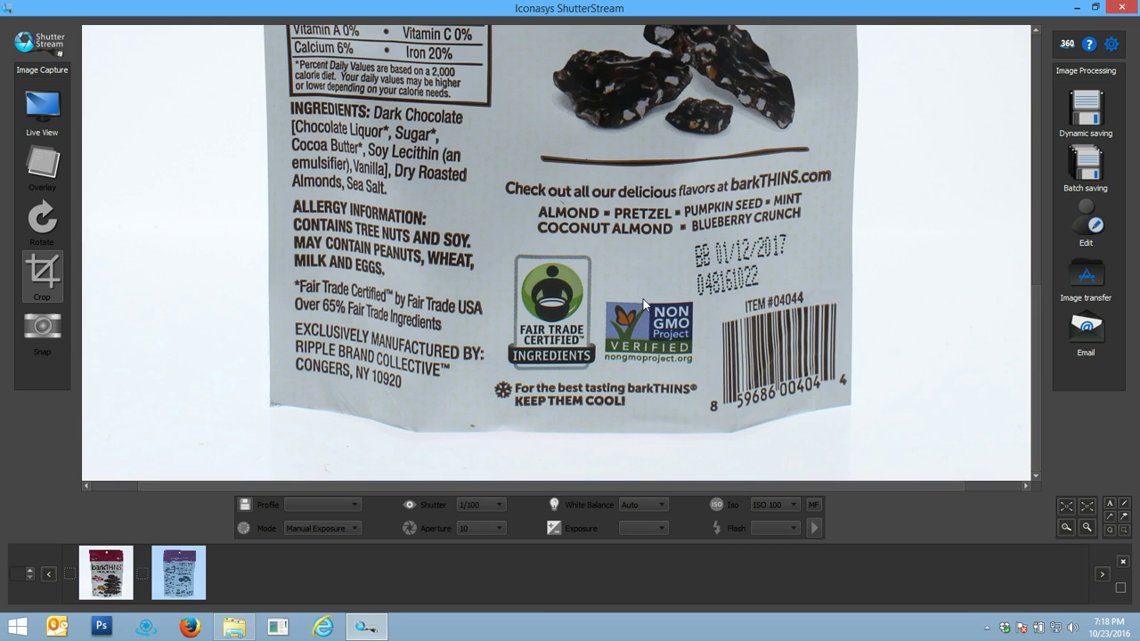
{"action": "scroll", "coordinate": [645, 303], "scroll_direction": "up", "scroll_amount": 5}
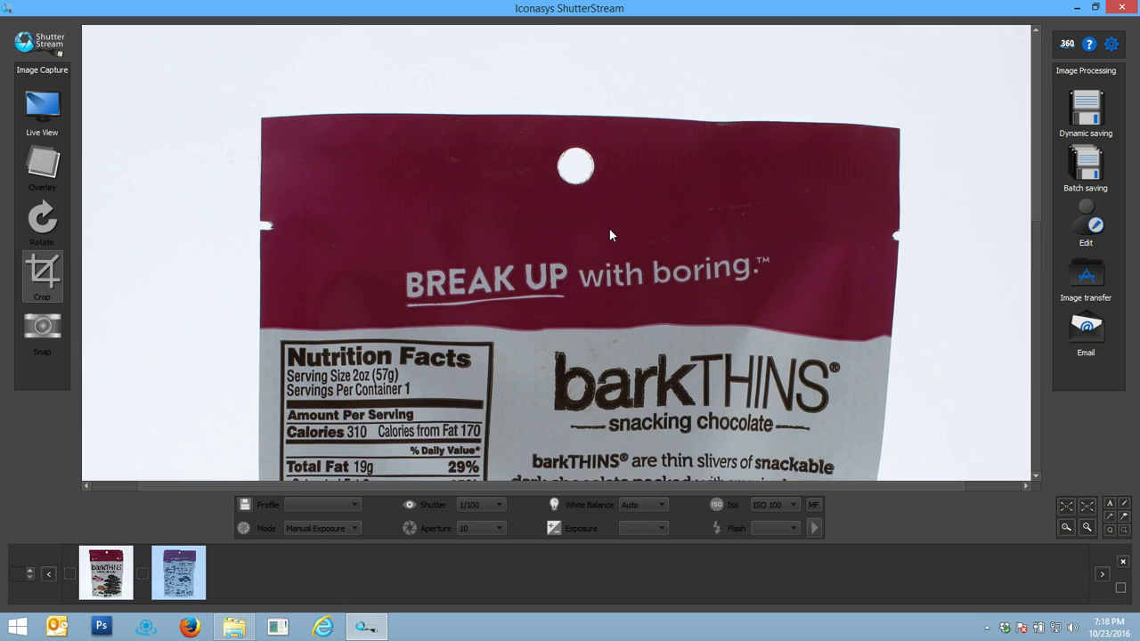
{"action": "scroll", "coordinate": [611, 230], "scroll_direction": "down", "scroll_amount": 2}
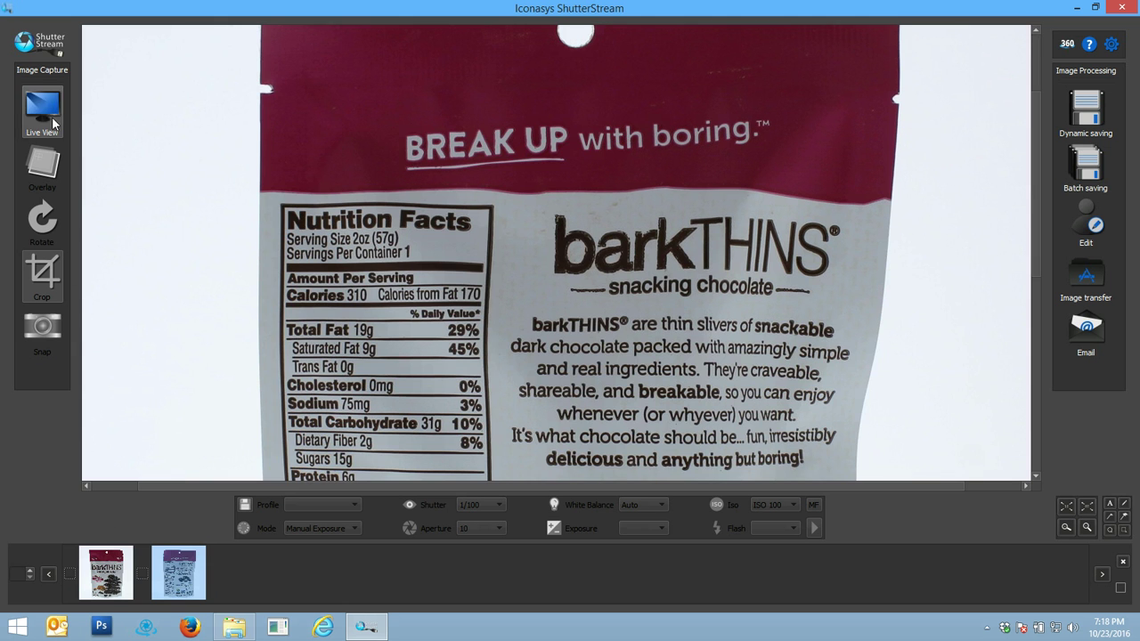
{"action": "left_click", "coordinate": [127, 574]}
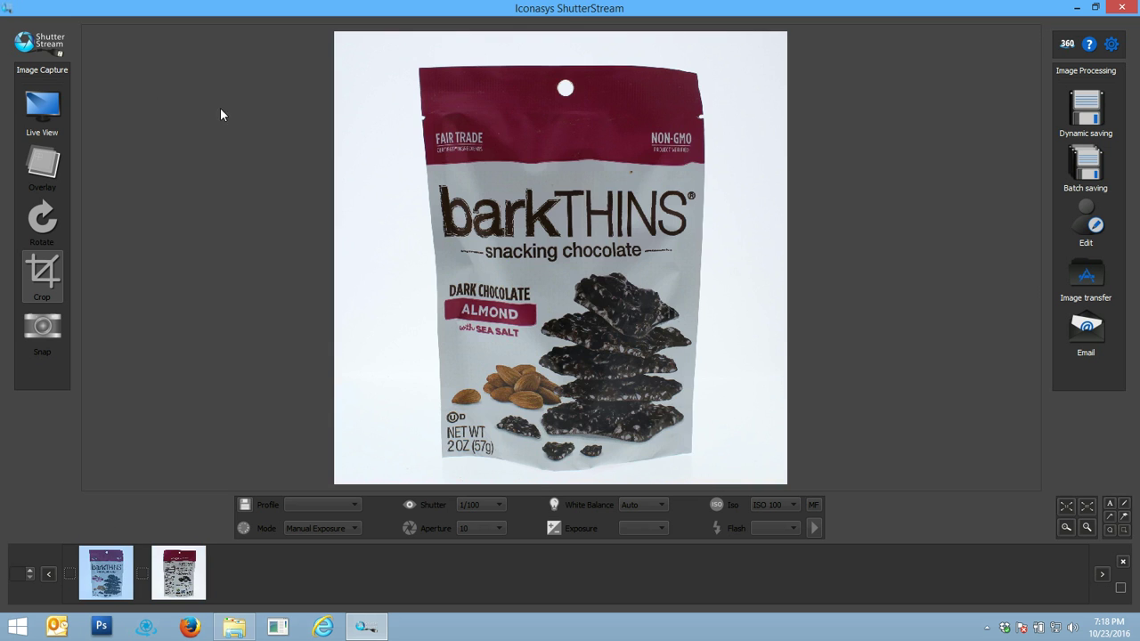
With the bag removed, resume live view and capture the empty white backdrop
{"action": "left_click", "coordinate": [49, 116]}
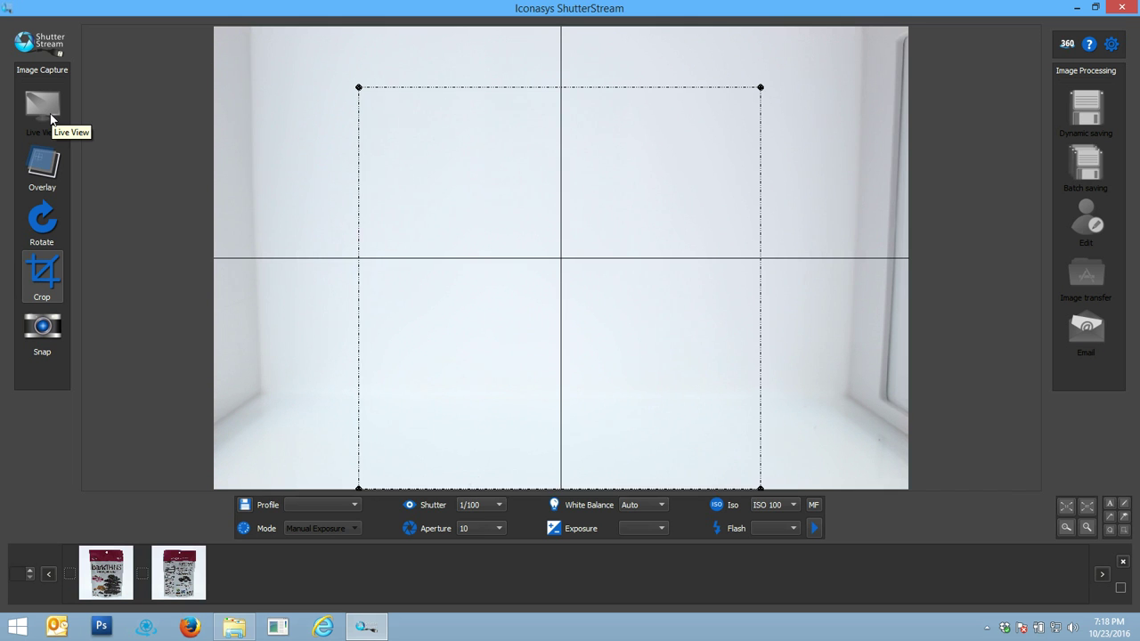
{"action": "left_click", "coordinate": [51, 341]}
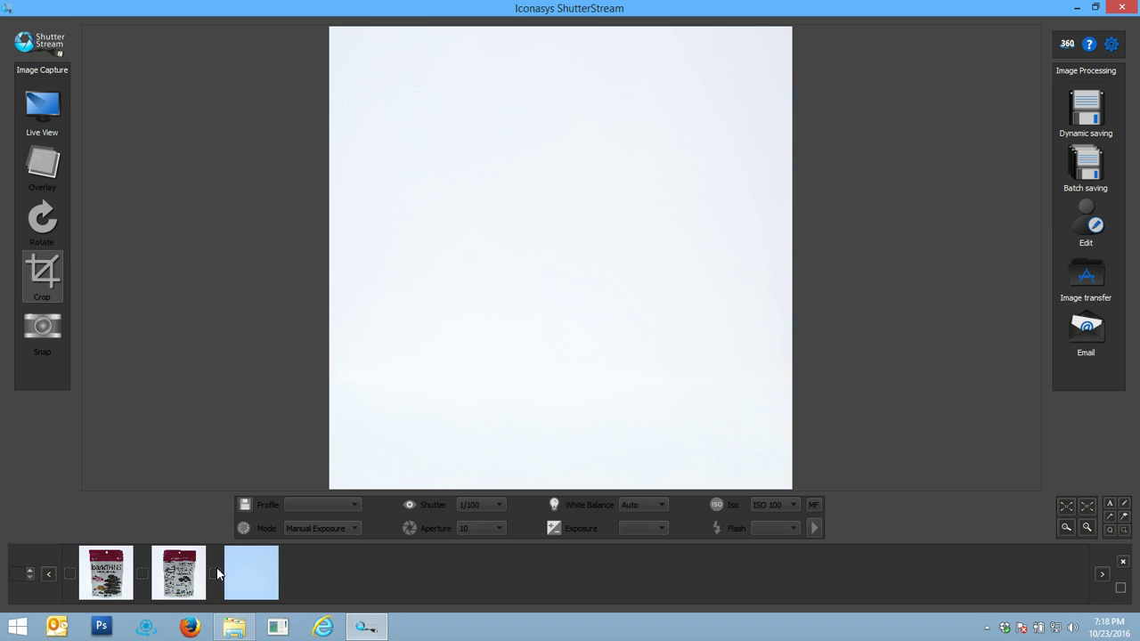
Add the backdrop photo via 'Add current image in backgrounds gallery', then close the image editor
{"action": "left_click", "coordinate": [1079, 228]}
{"action": "left_click", "coordinate": [918, 48]}
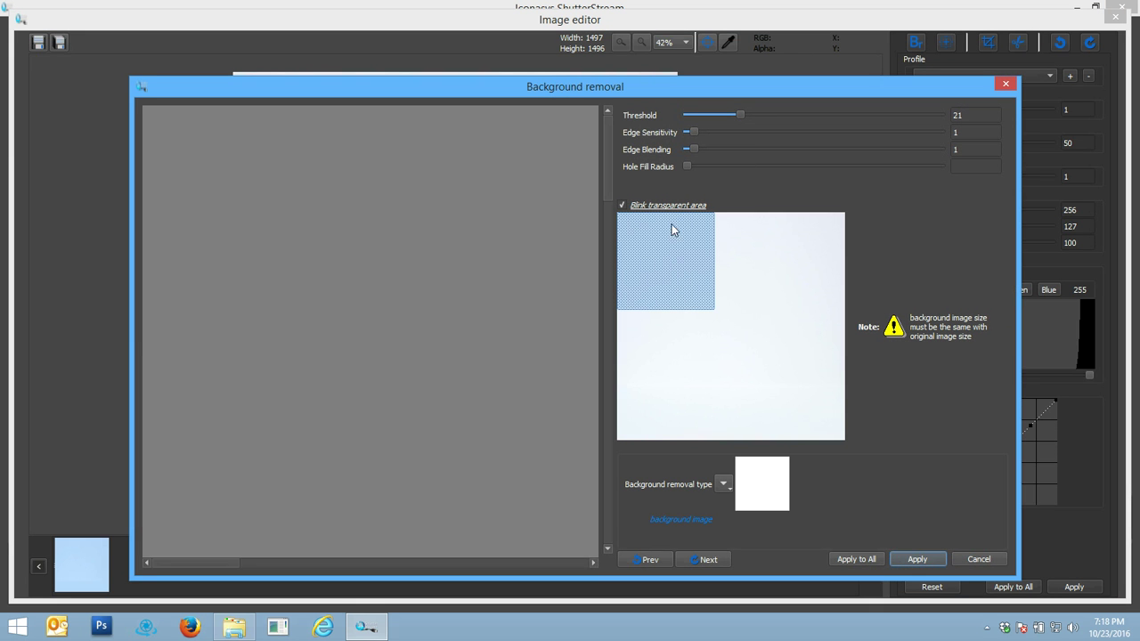
{"action": "left_click", "coordinate": [723, 484]}
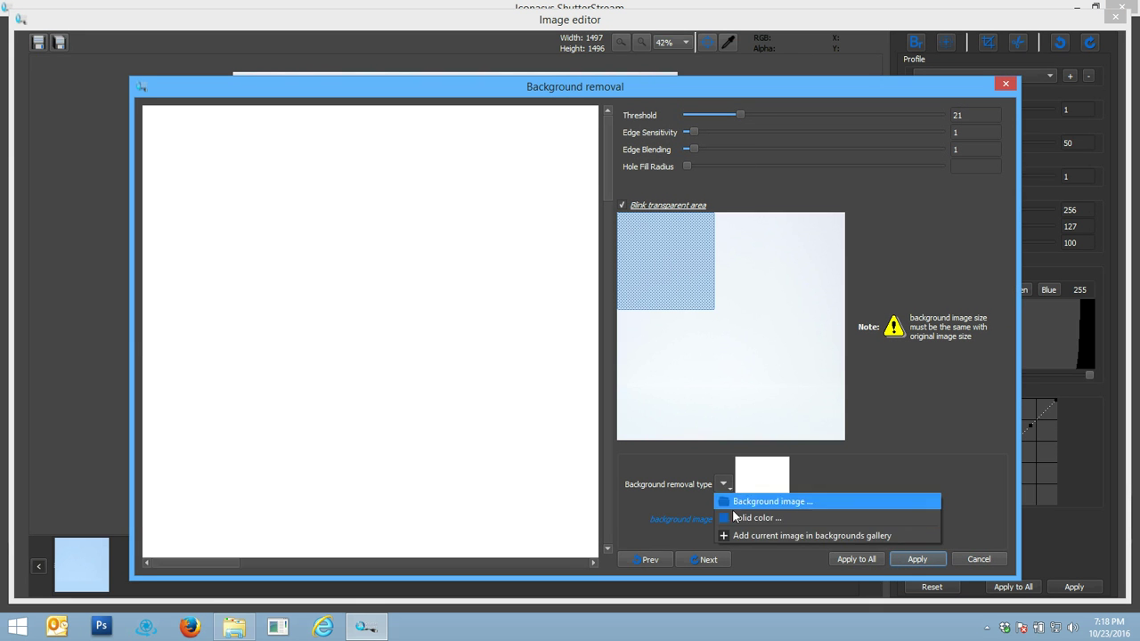
{"action": "left_click", "coordinate": [731, 535]}
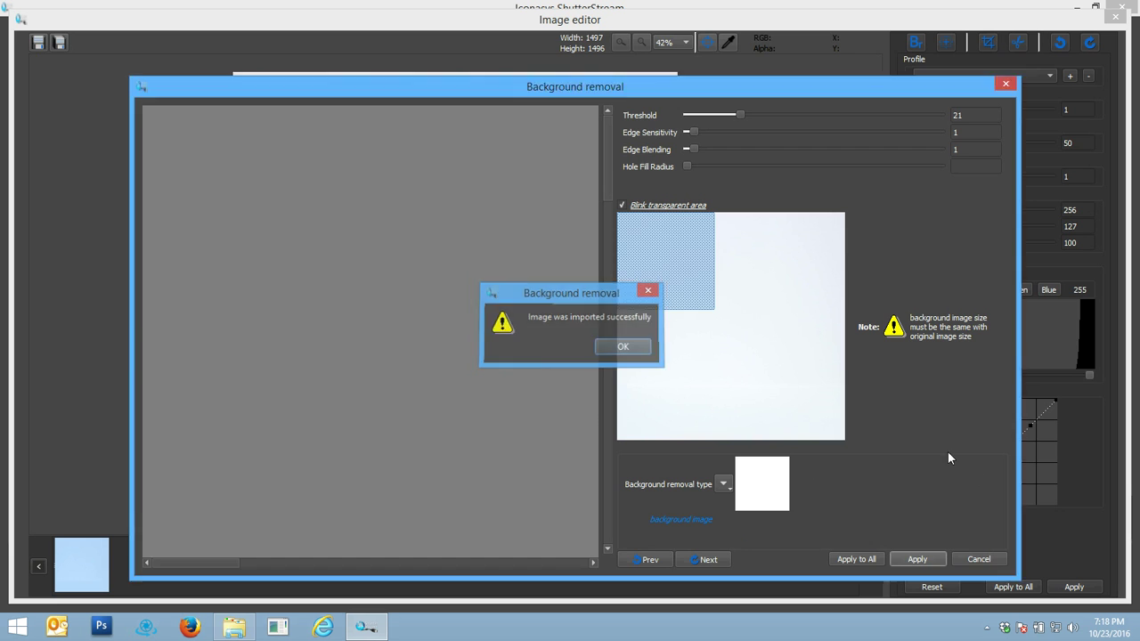
{"action": "key", "text": "Return"}
{"action": "left_click", "coordinate": [979, 560]}
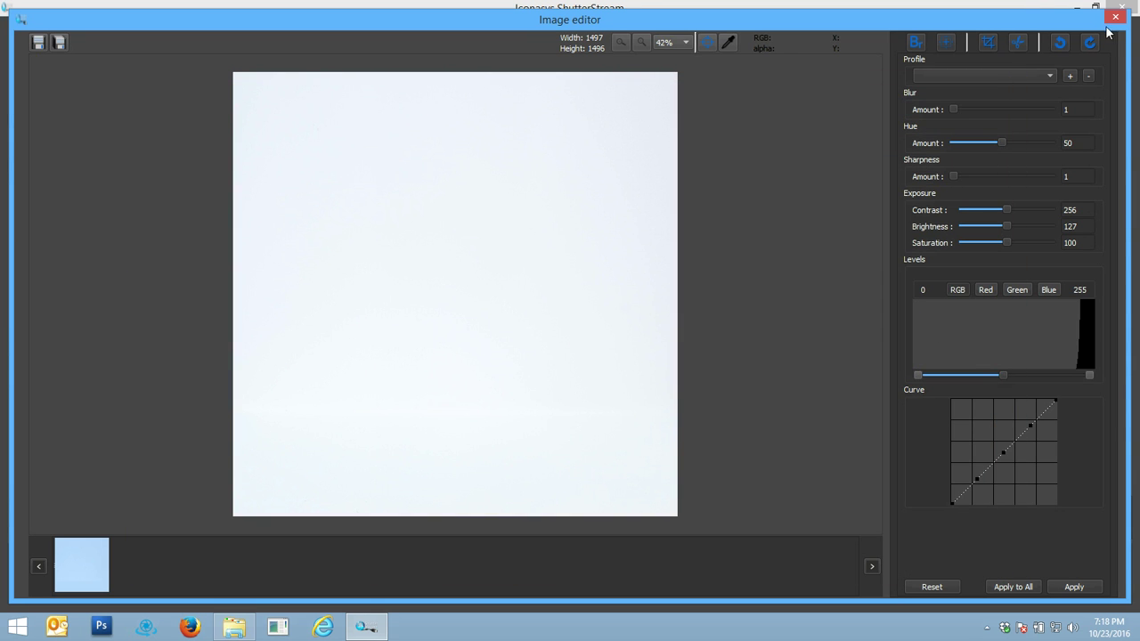
{"action": "left_click", "coordinate": [1116, 17]}
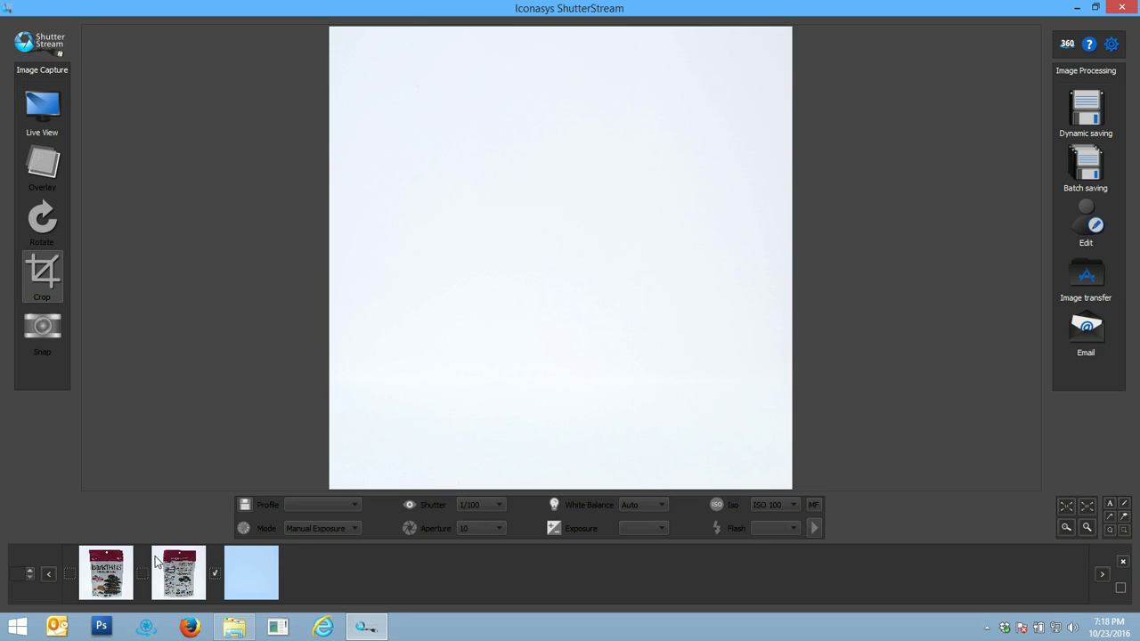
Tick the front and back bag thumbnails to mark them for processing
{"action": "left_click", "coordinate": [118, 570]}
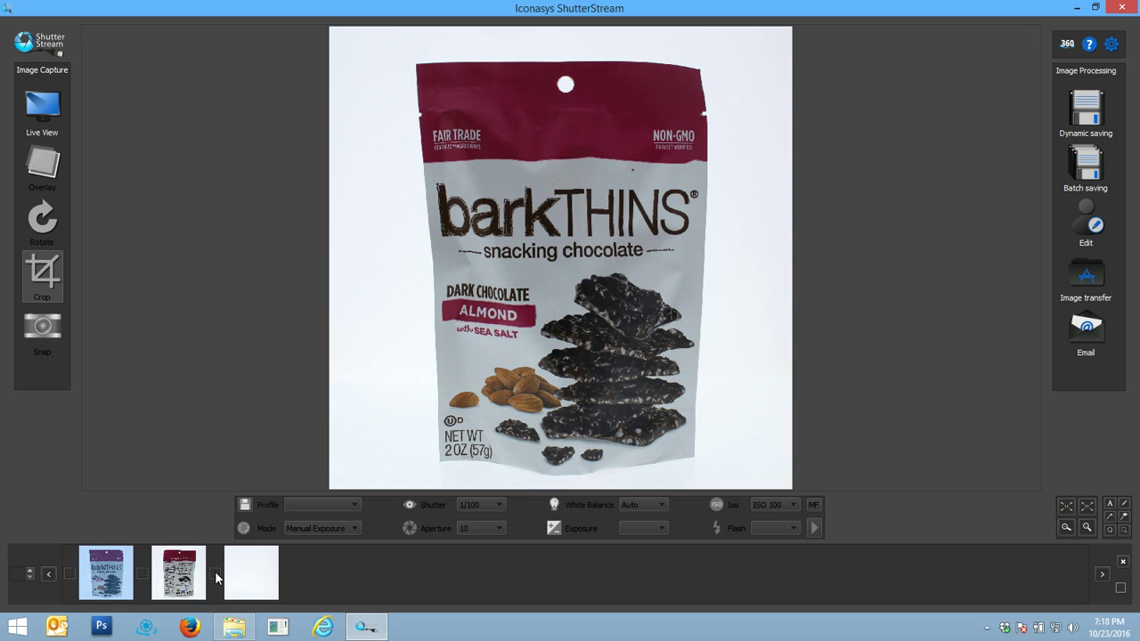
{"action": "left_click", "coordinate": [143, 572]}
{"action": "left_click", "coordinate": [257, 575]}
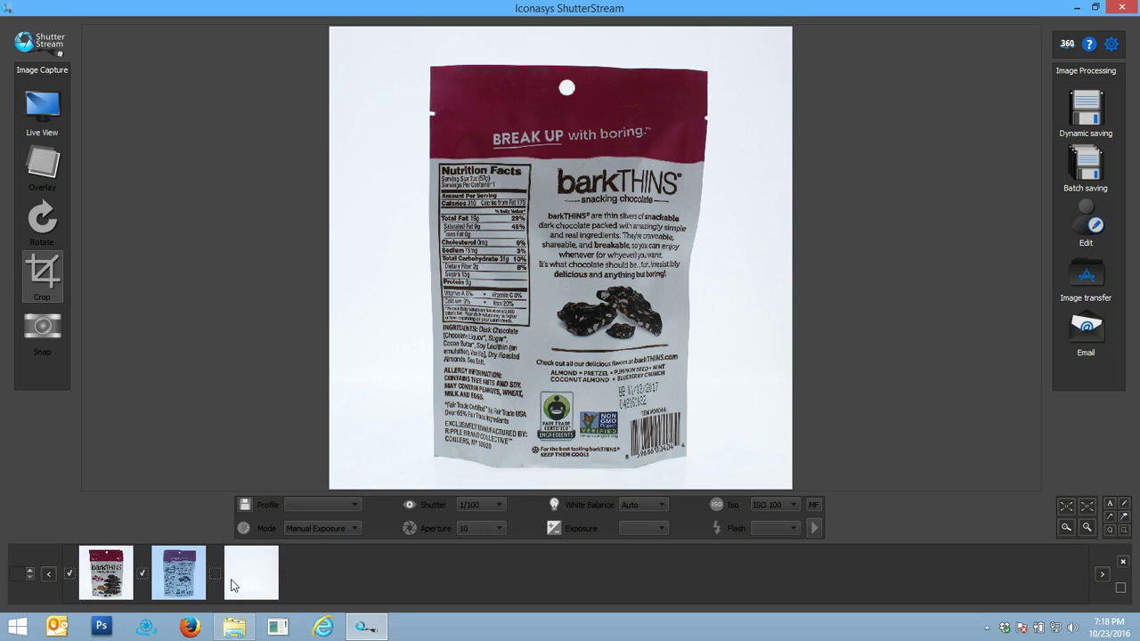
{"action": "left_click", "coordinate": [233, 585]}
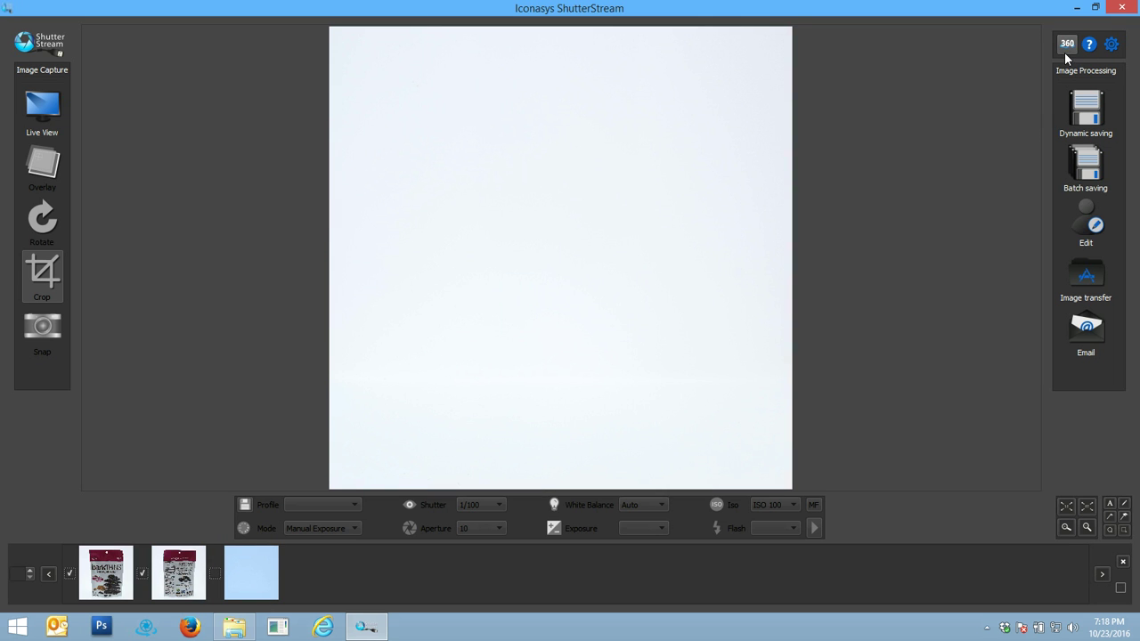
Dismiss the 360 turntable controller error and open the two marked photos in the image editor
{"action": "left_click", "coordinate": [1065, 52]}
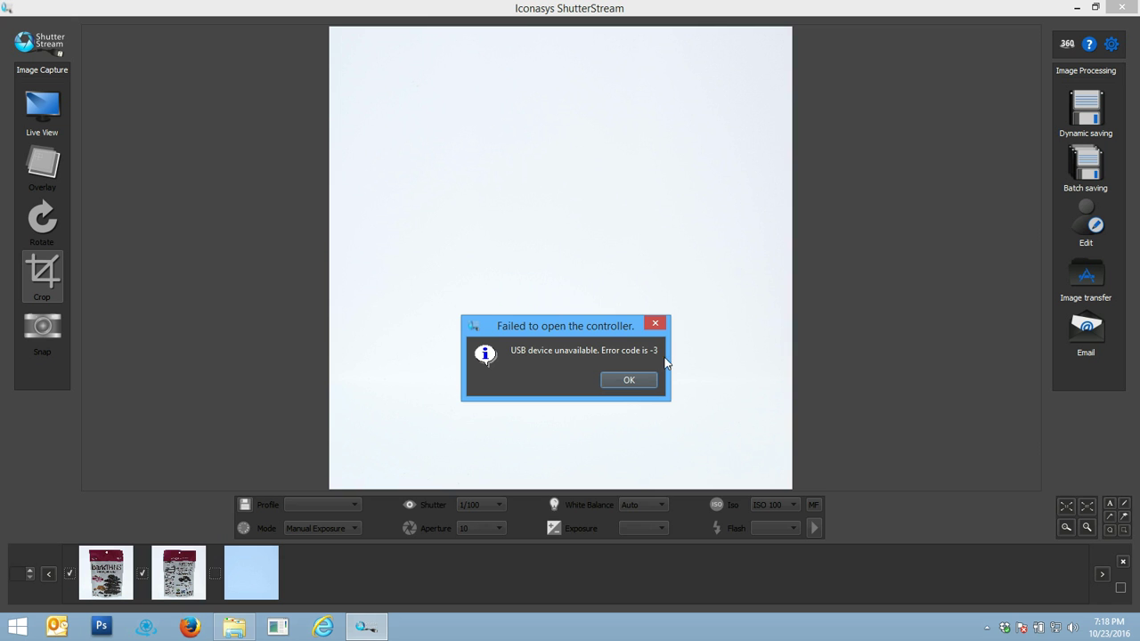
{"action": "left_click", "coordinate": [647, 382]}
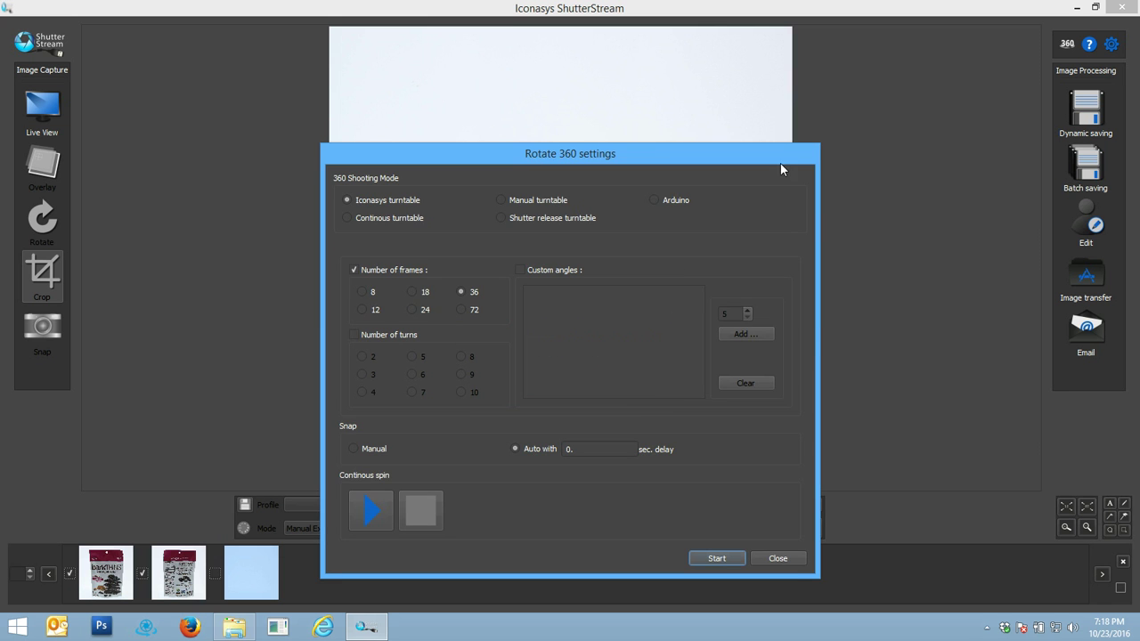
{"action": "left_click", "coordinate": [778, 558]}
{"action": "left_click", "coordinate": [1086, 227]}
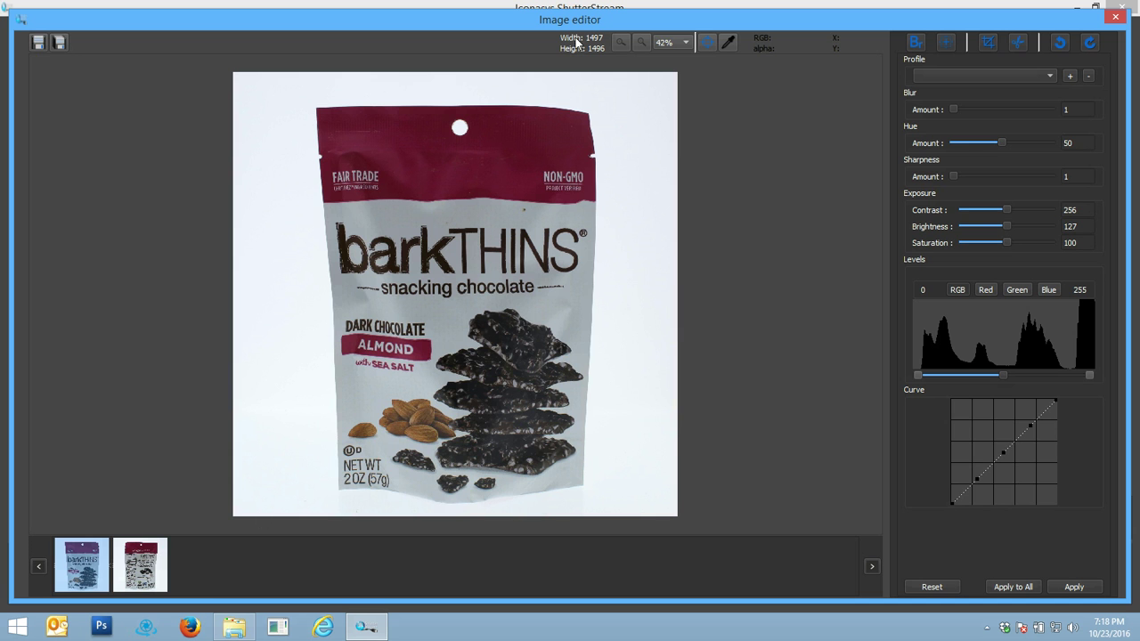
Run background removal on the front bag photo, tuning the Threshold slider while checking edges close-up
{"action": "left_click", "coordinate": [917, 42]}
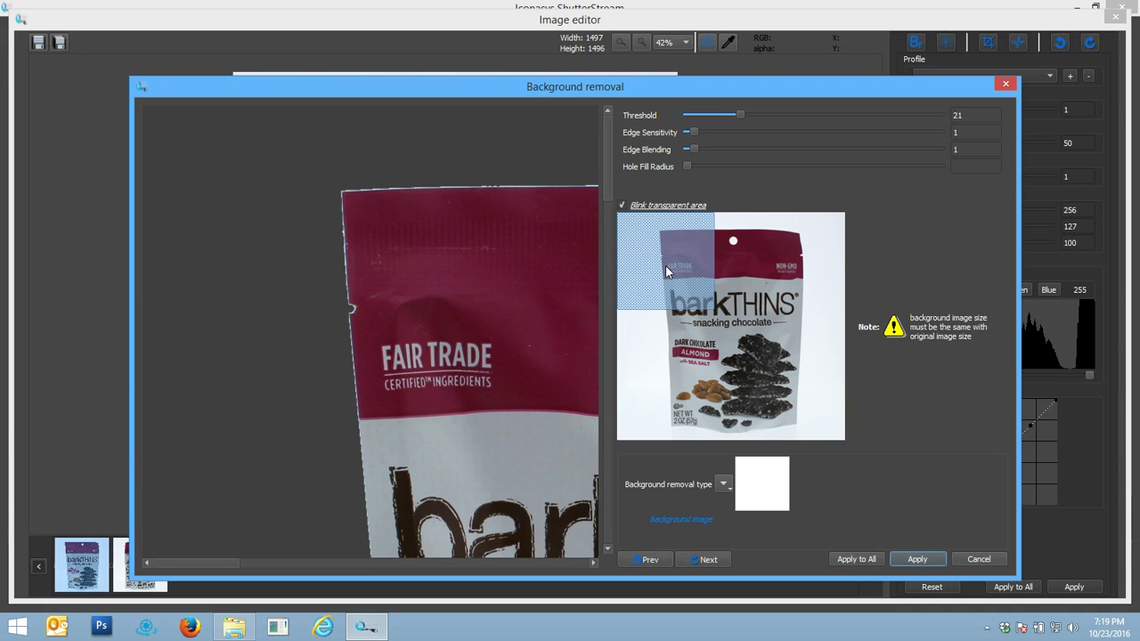
{"action": "left_click_drag", "start_coordinate": [666, 266], "coordinate": [758, 261]}
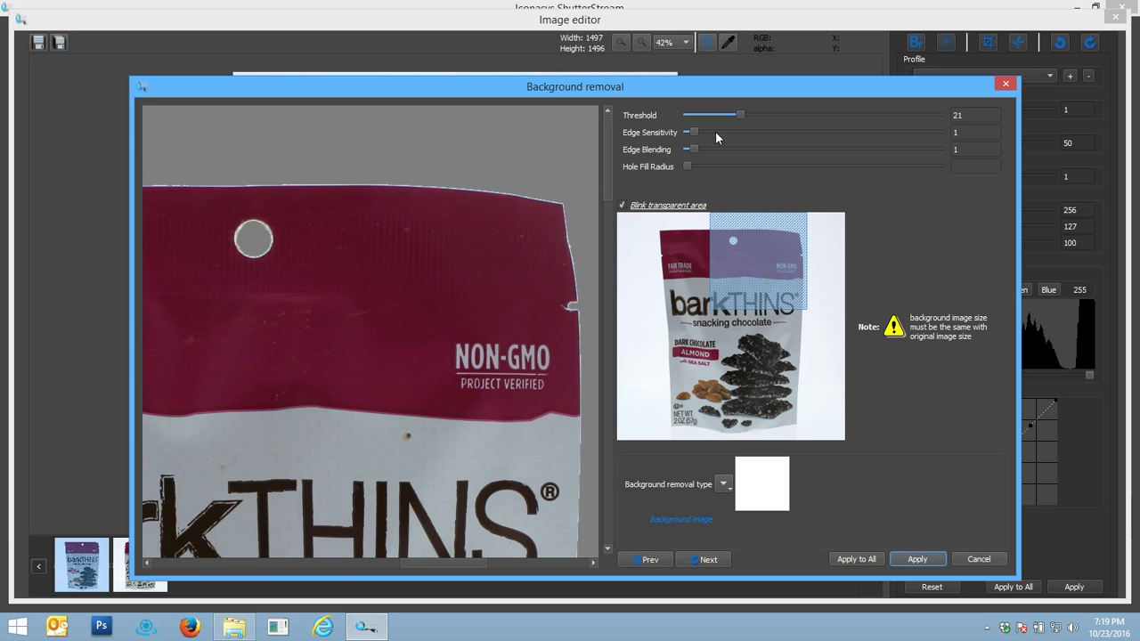
{"action": "left_click_drag", "start_coordinate": [722, 117], "coordinate": [611, 115]}
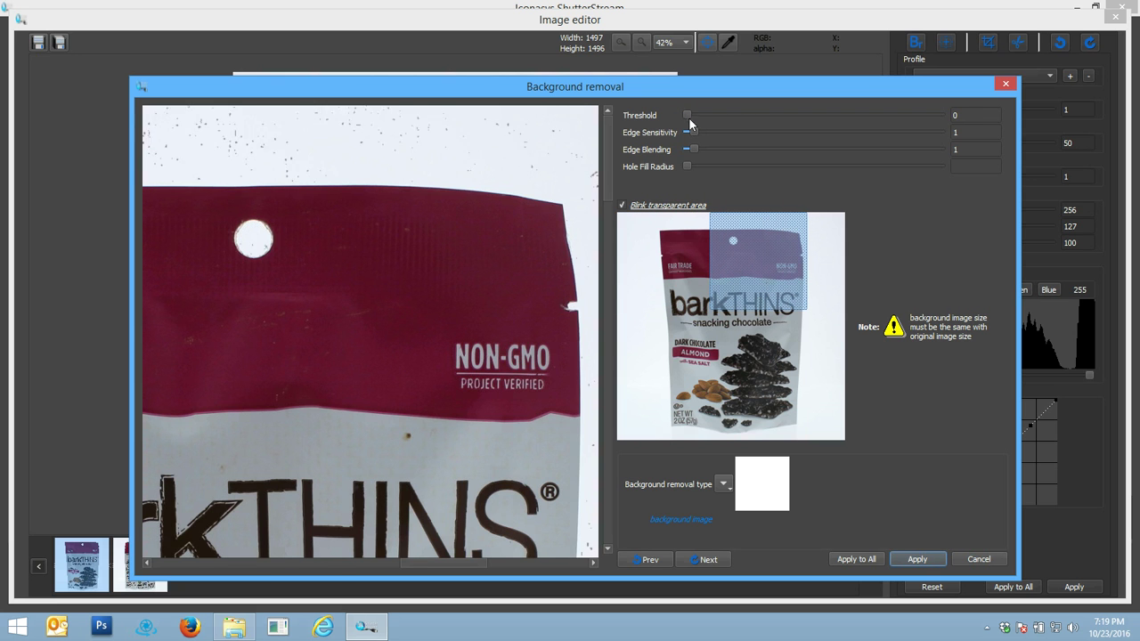
{"action": "mouse_move", "coordinate": [714, 115]}
{"action": "left_mouse_down"}
{"action": "mouse_move", "coordinate": [674, 120]}
{"action": "mouse_move", "coordinate": [963, 115]}
{"action": "mouse_move", "coordinate": [680, 119]}
{"action": "mouse_move", "coordinate": [714, 114]}
{"action": "left_mouse_up"}
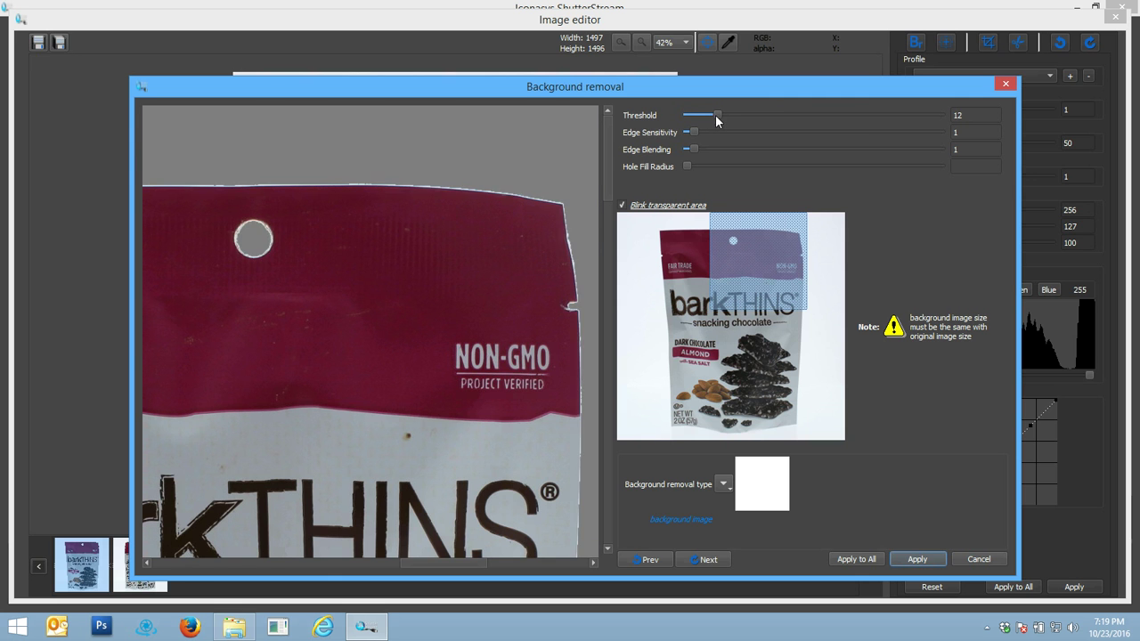
{"action": "left_click_drag", "start_coordinate": [755, 276], "coordinate": [725, 428]}
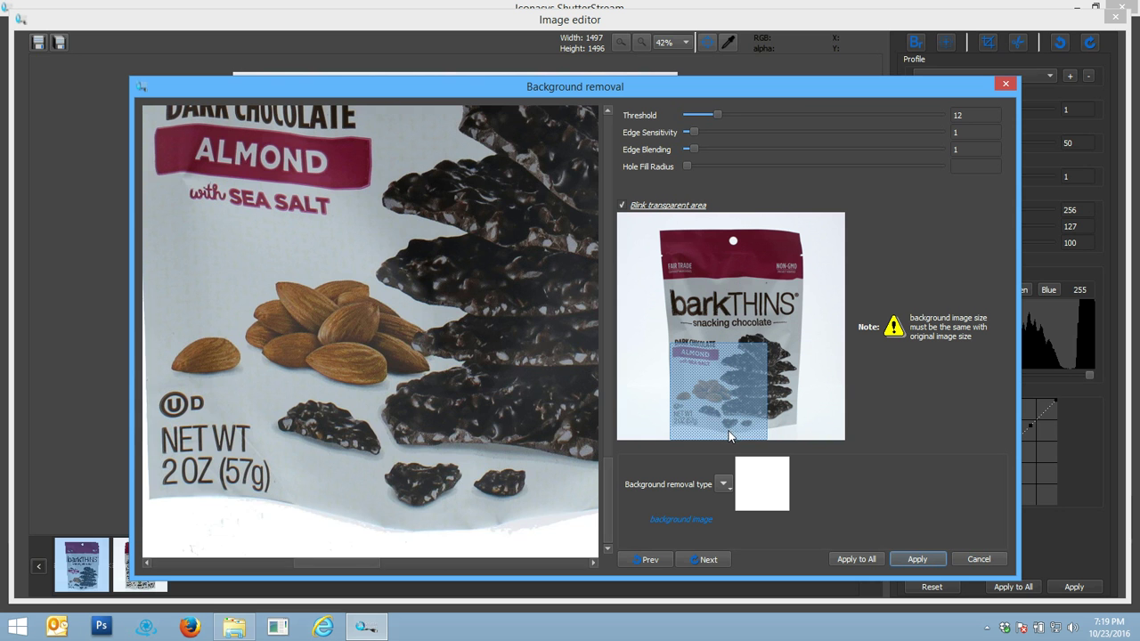
{"action": "left_click_drag", "start_coordinate": [720, 116], "coordinate": [742, 115]}
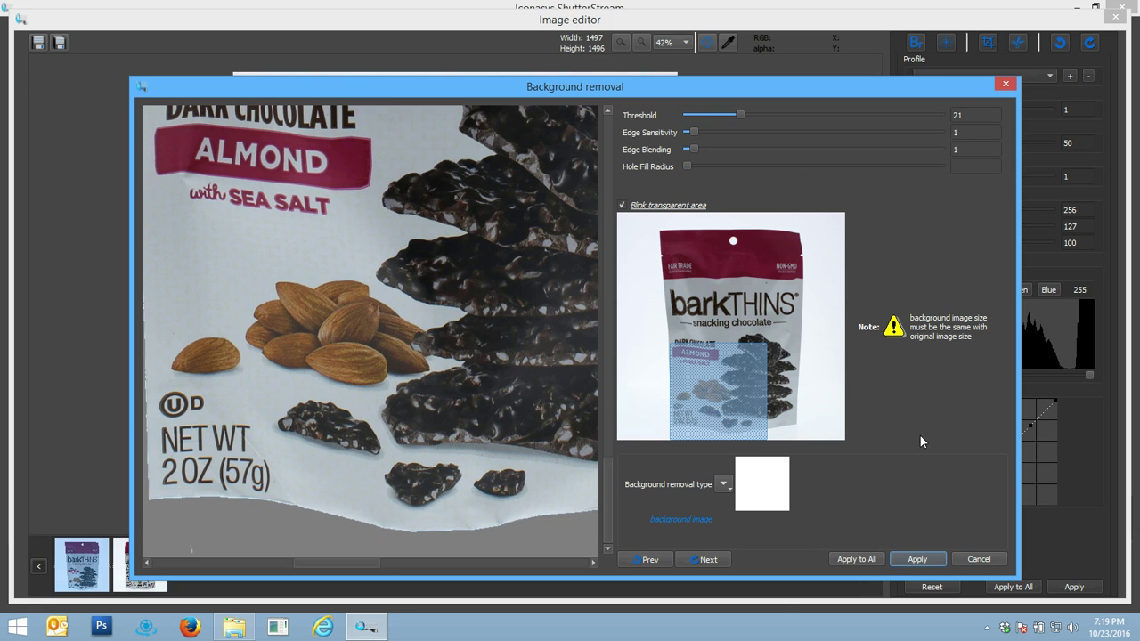
Apply the background removal to all images, then review the back and front bag cut-outs
{"action": "left_click", "coordinate": [852, 558]}
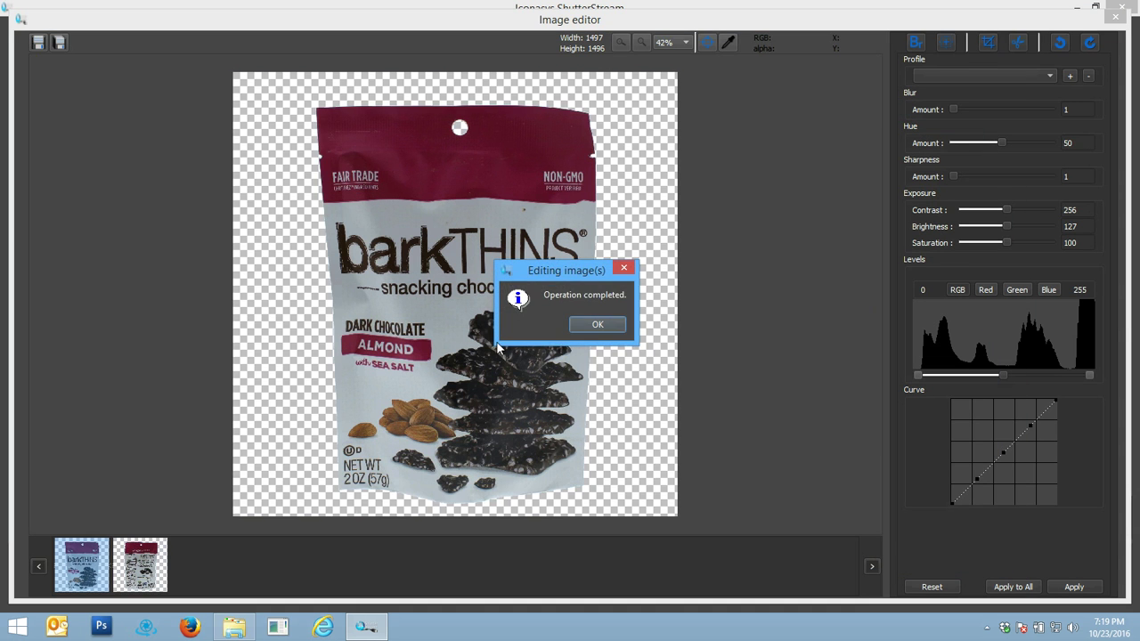
{"action": "key", "text": "Return"}
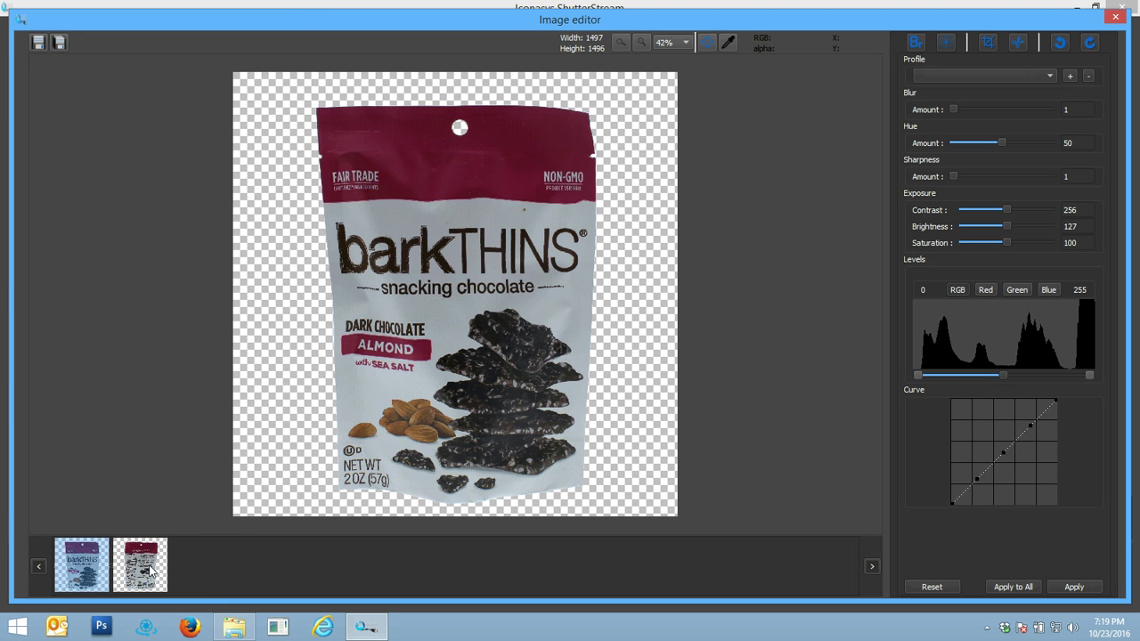
{"action": "left_click", "coordinate": [140, 566]}
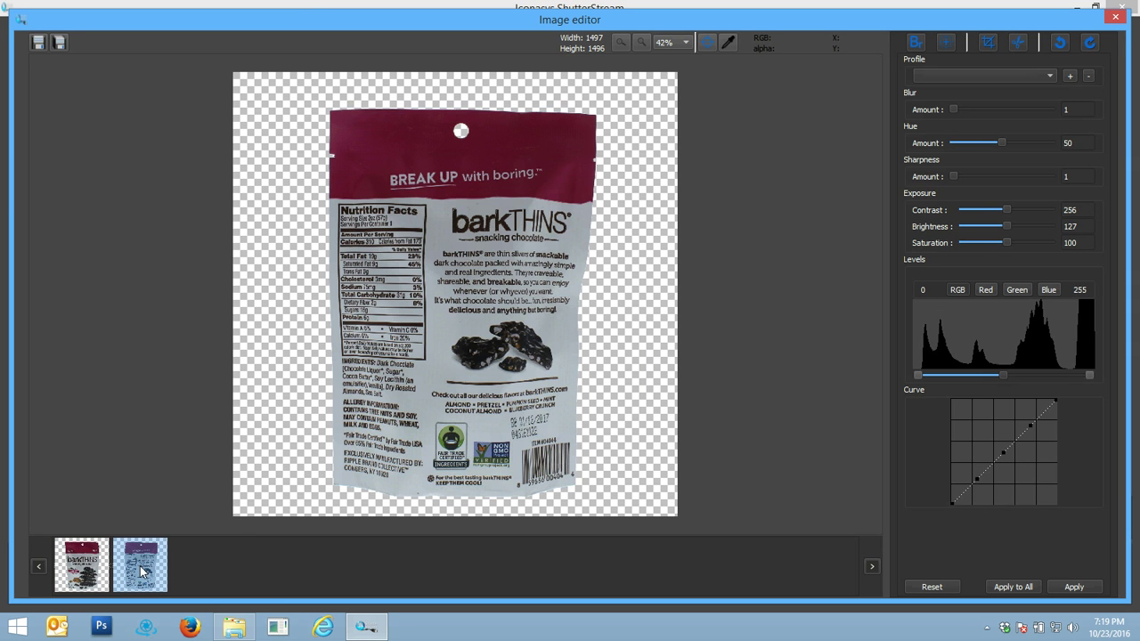
{"action": "left_click", "coordinate": [93, 584]}
Batch-save both cut-outs as 'Test-Images-' JPGs at 1200 px width and 72 dpi into MyImages
{"action": "left_click", "coordinate": [59, 43]}
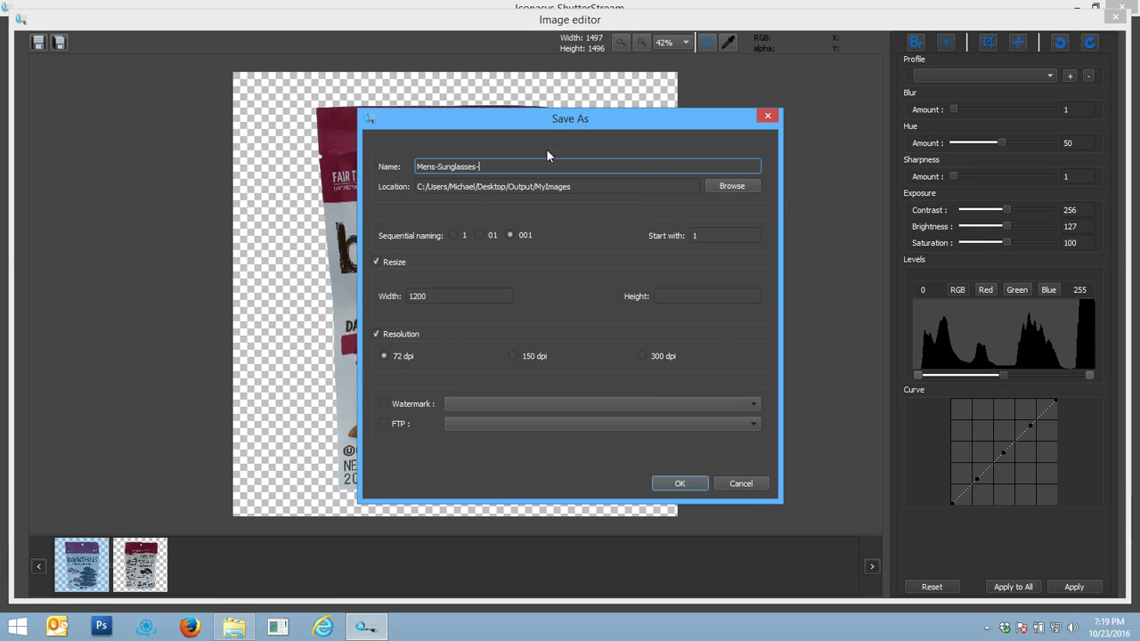
{"action": "key", "text": "ctrl+a"}
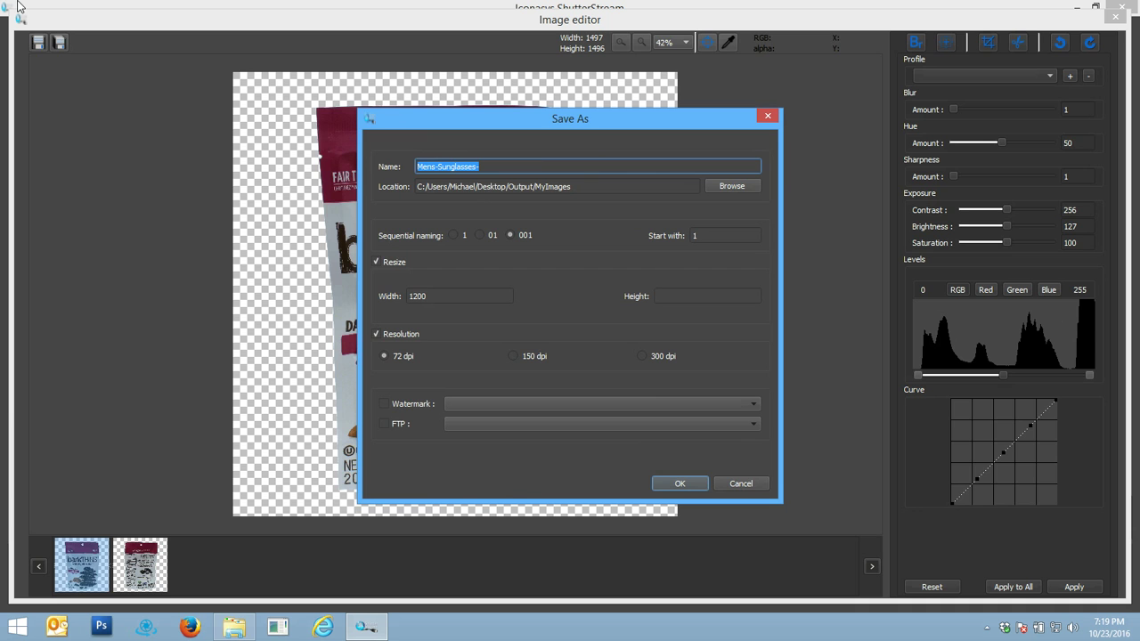
{"action": "type", "text": "Test-Images-"}
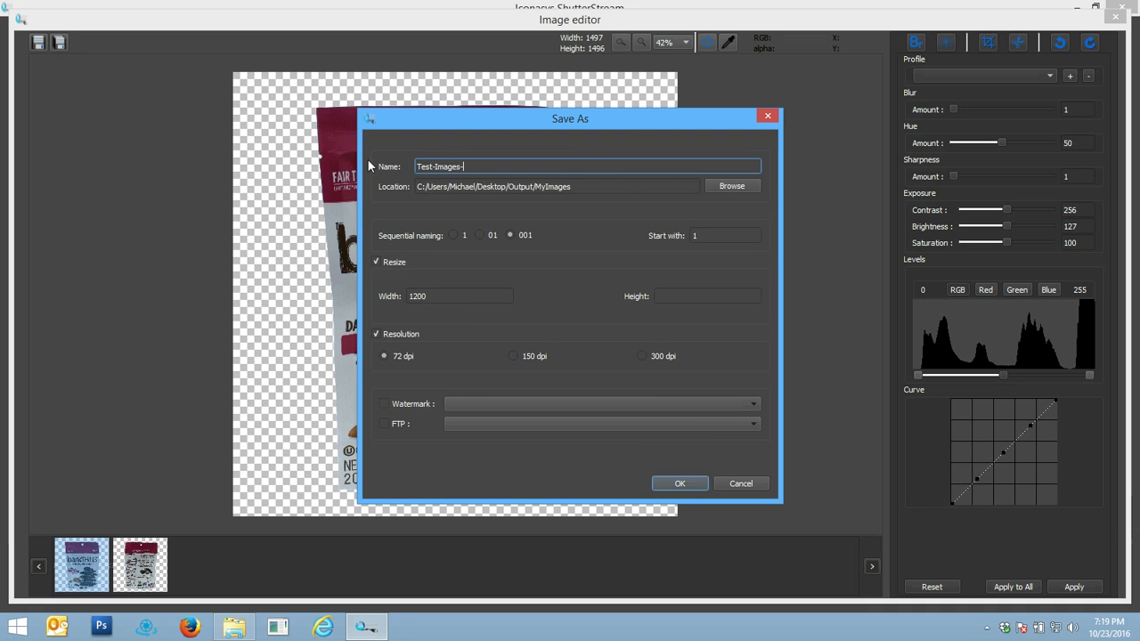
{"action": "left_click", "coordinate": [680, 489]}
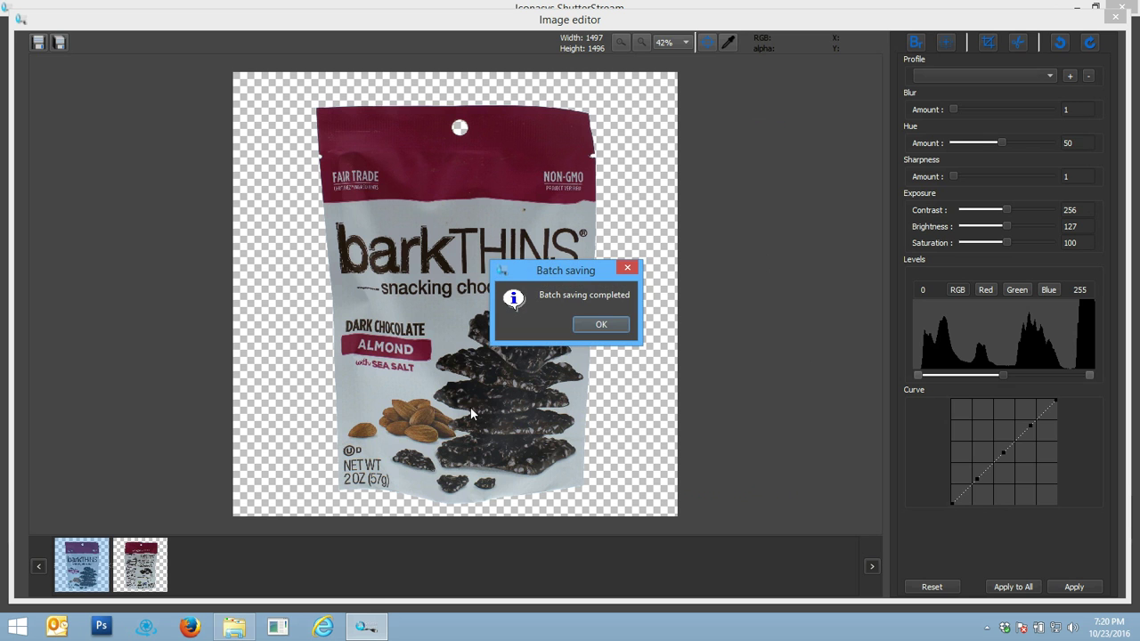
{"action": "left_click", "coordinate": [232, 631]}
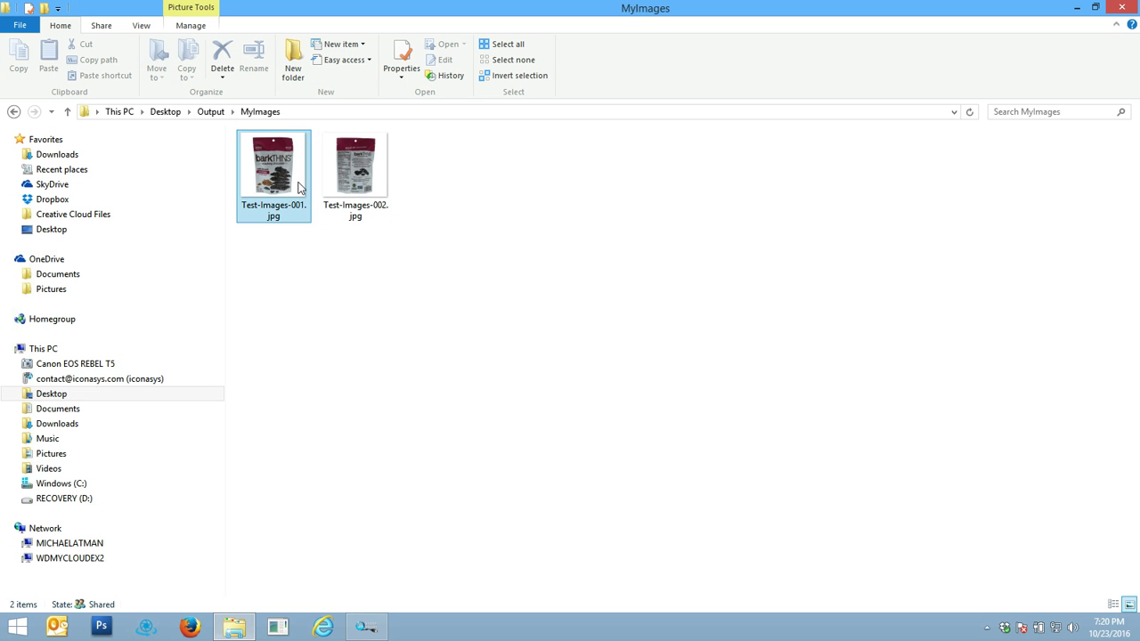
Preview Test-Images-001.jpg and Test-Images-002.jpg in the photo viewer, then return to ShutterStream
{"action": "left_click", "coordinate": [298, 187]}
{"action": "double_click", "coordinate": [299, 187]}
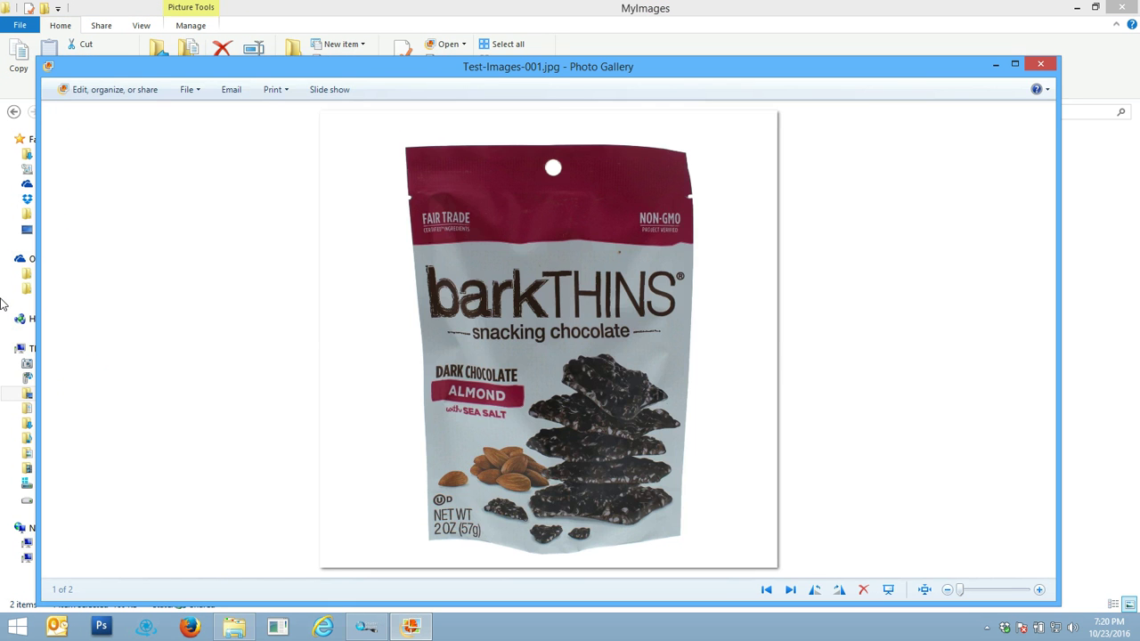
{"action": "key", "text": "Right"}
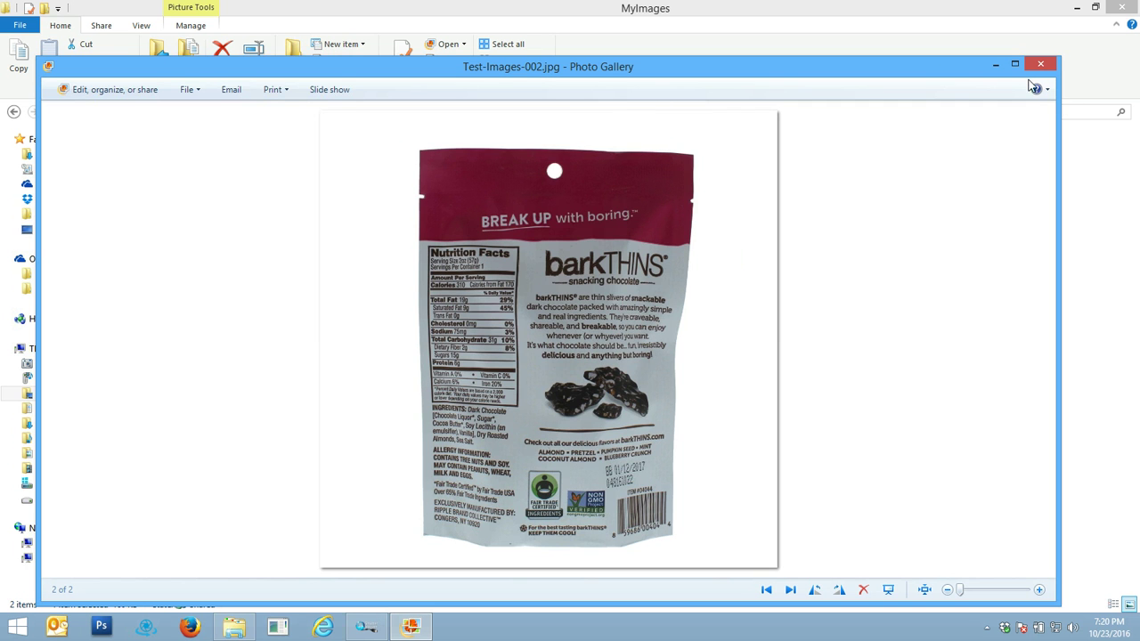
{"action": "left_click", "coordinate": [997, 68]}
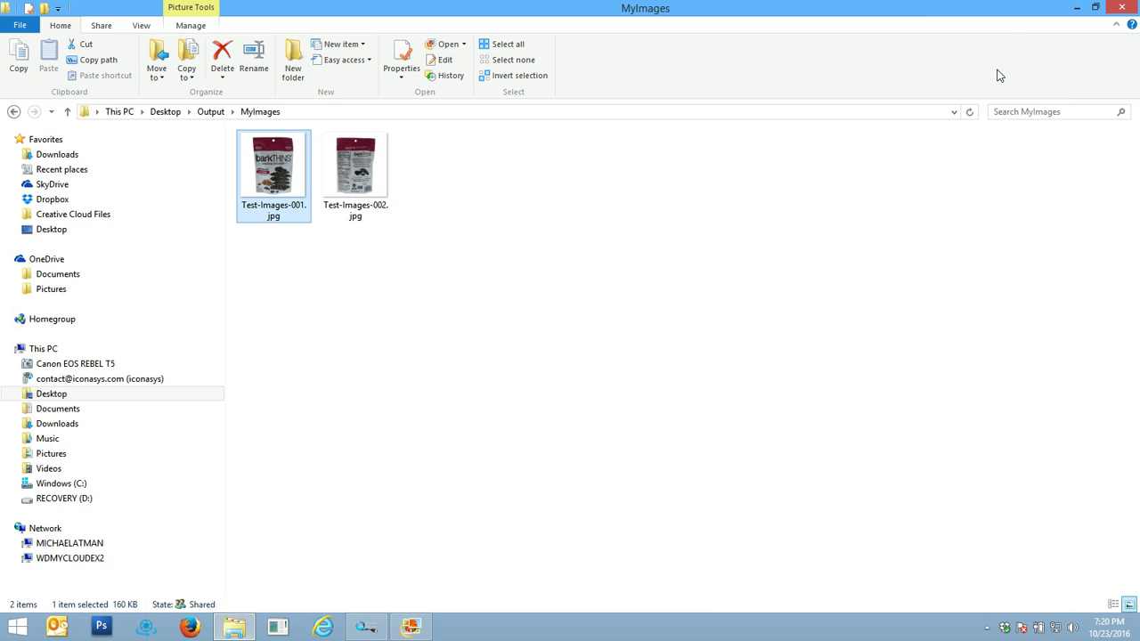
{"action": "left_click", "coordinate": [367, 627]}
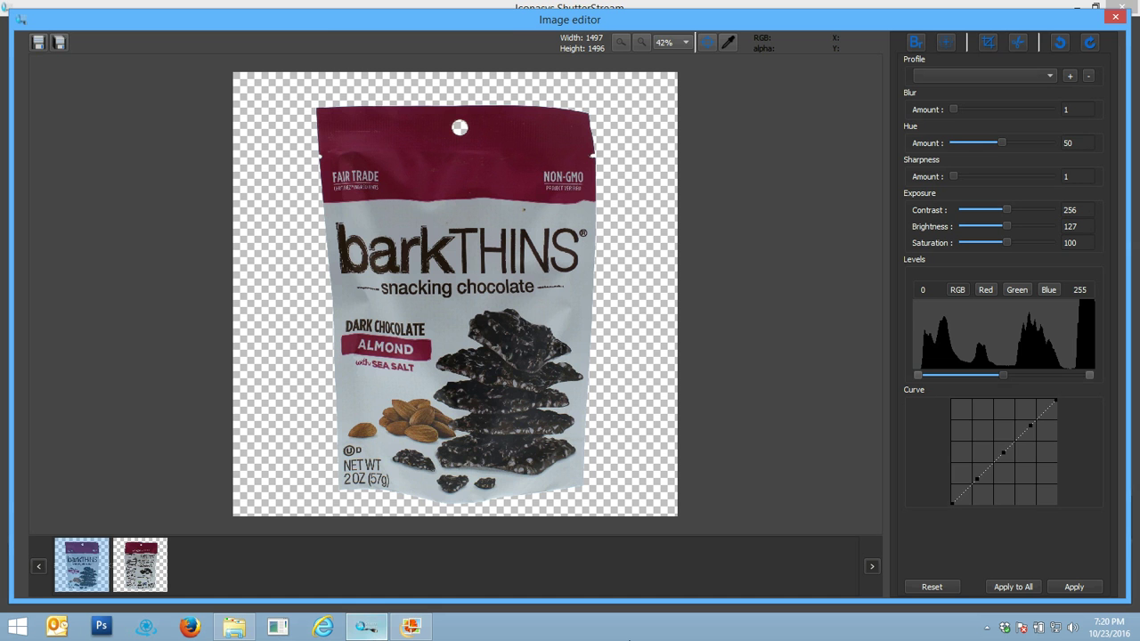
Dynamic Save both images as TIFF with master name 'Sample-1234-', allowing overwrite in MyImages
{"action": "left_click", "coordinate": [39, 42]}
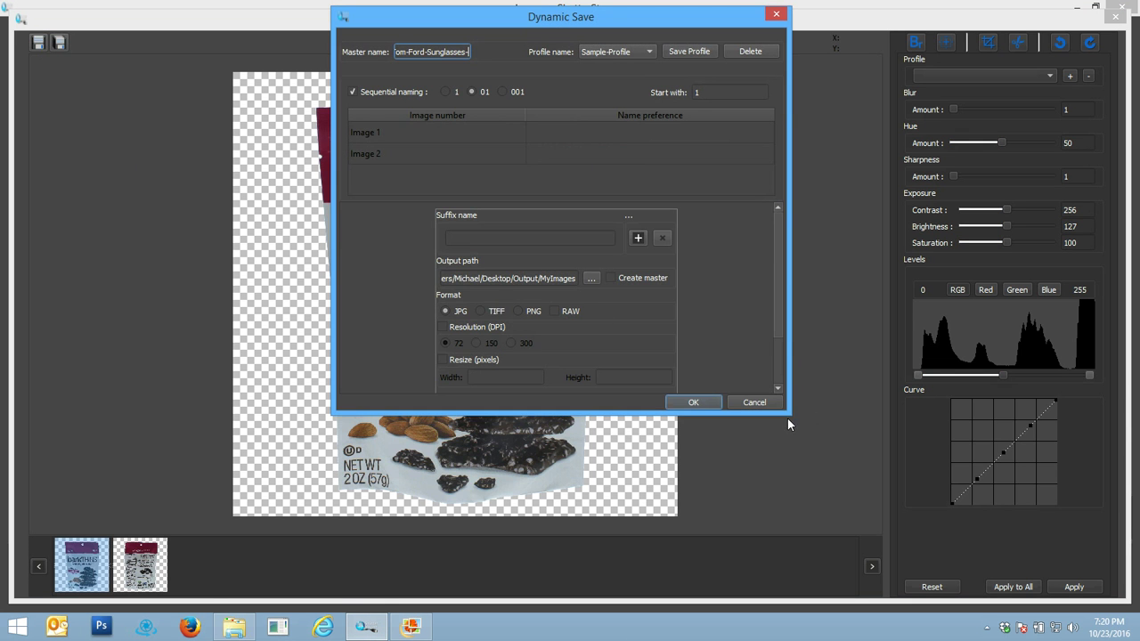
{"action": "left_click_drag", "start_coordinate": [788, 418], "coordinate": [960, 607]}
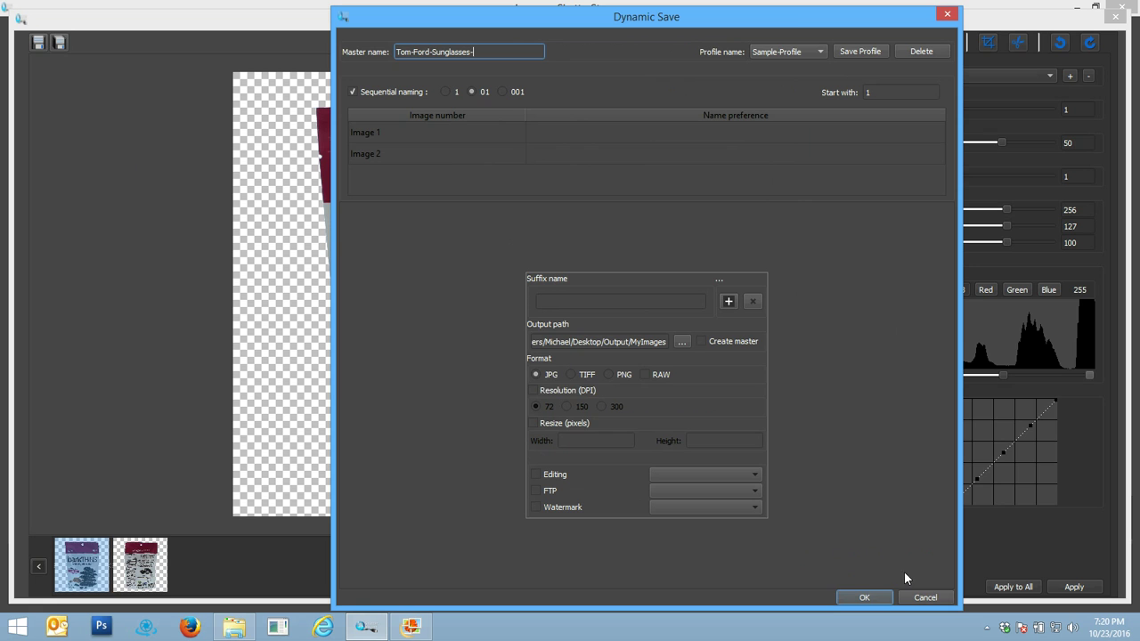
{"action": "left_click", "coordinate": [572, 374]}
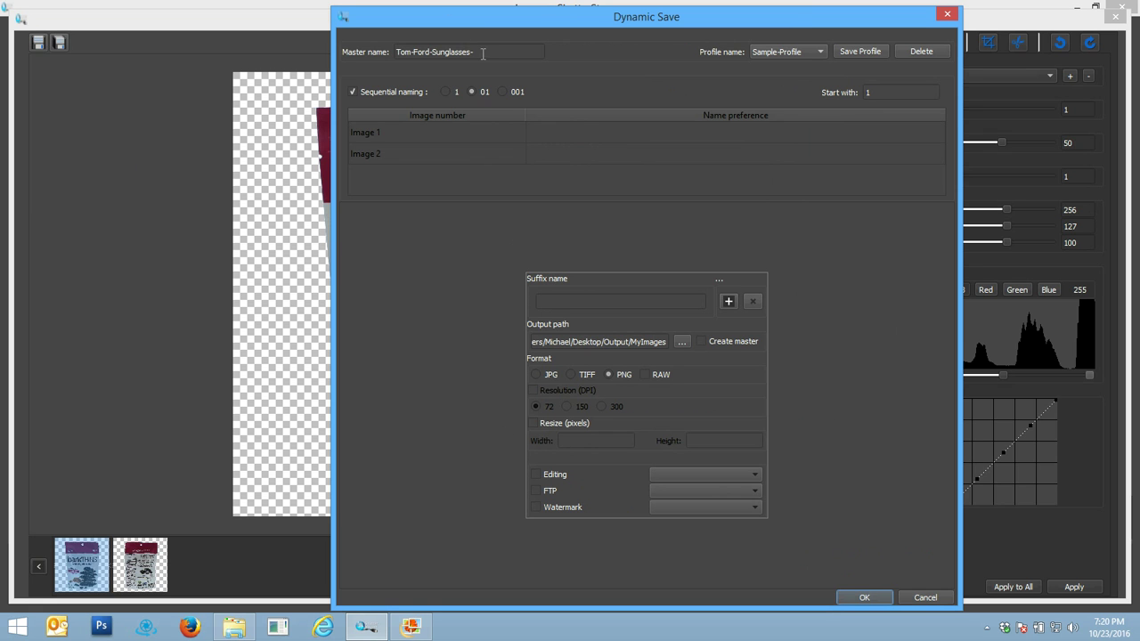
{"action": "left_click_drag", "start_coordinate": [482, 52], "coordinate": [209, 59]}
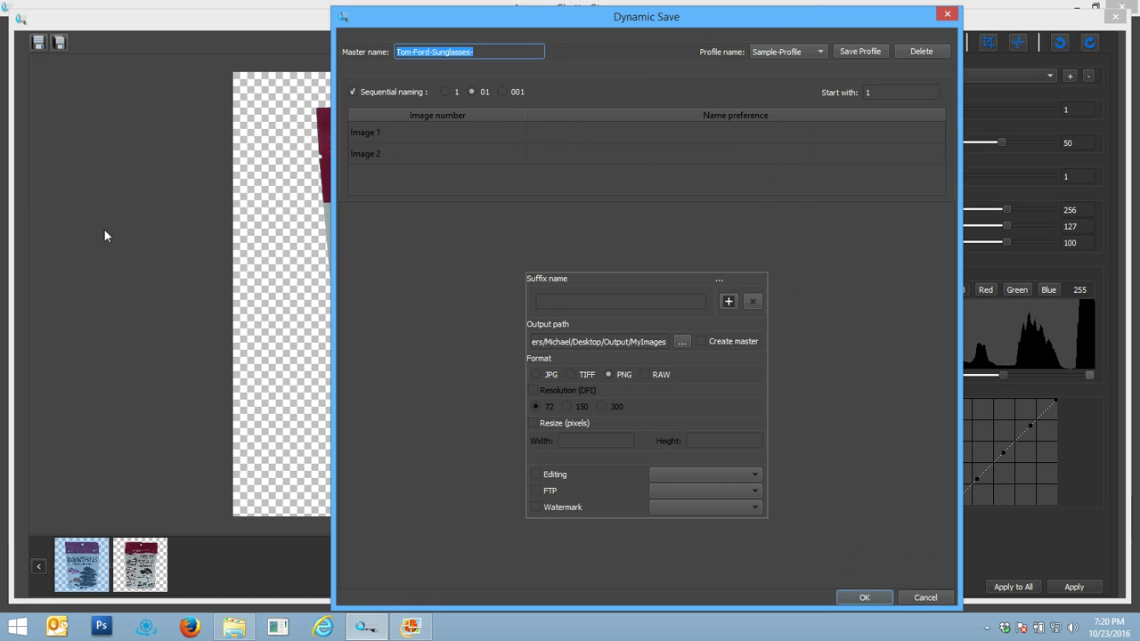
{"action": "left_click", "coordinate": [571, 375]}
{"action": "left_click_drag", "start_coordinate": [498, 53], "coordinate": [2, 86]}
{"action": "type", "text": "Sa"}
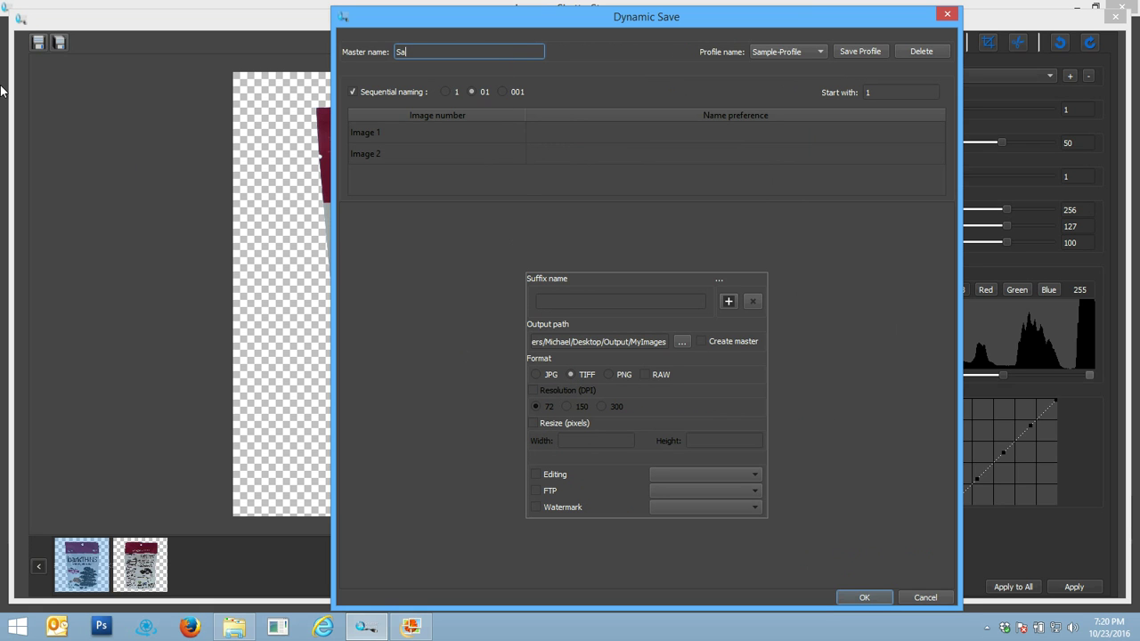
{"action": "type", "text": "mple-1234-"}
{"action": "left_click", "coordinate": [878, 603]}
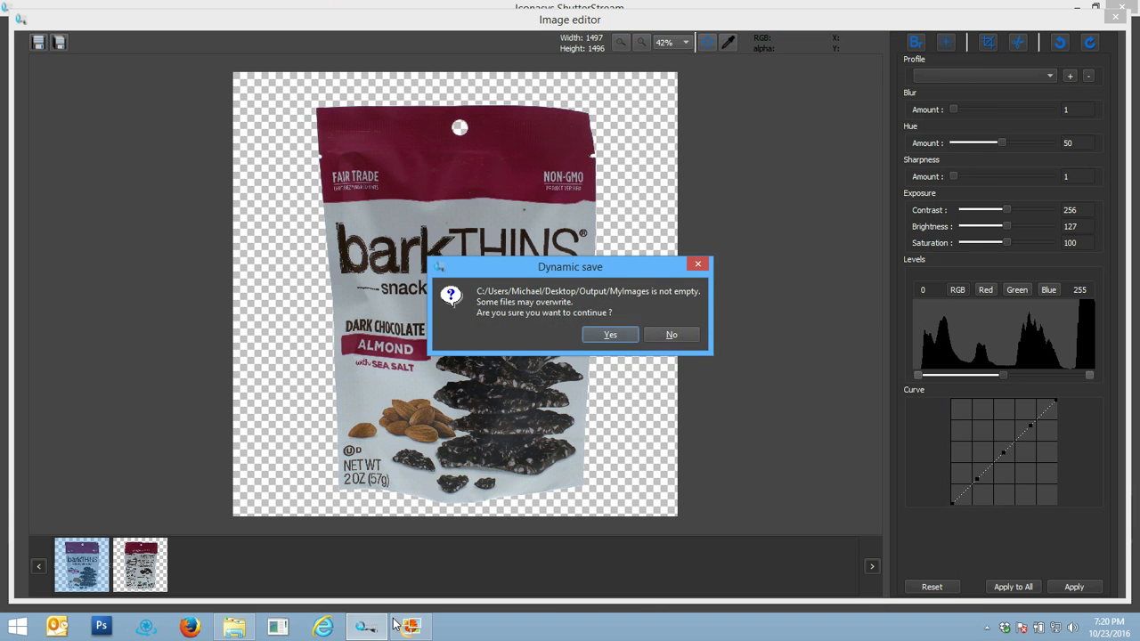
{"action": "left_click", "coordinate": [610, 335]}
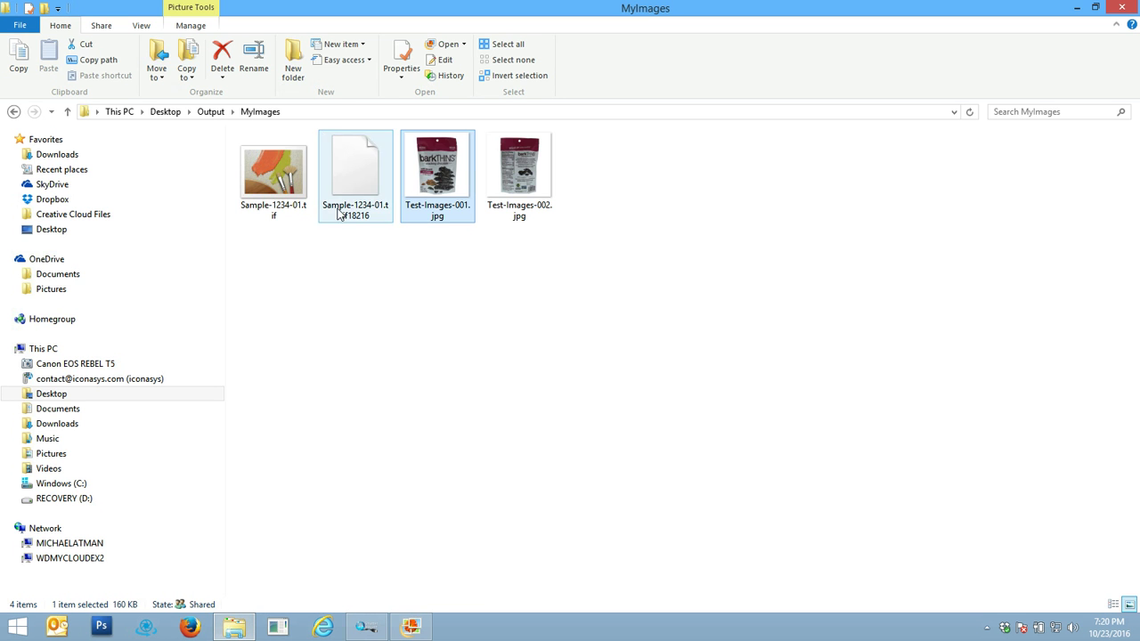
Inspect Sample-1234-01.tif, Sample-1234-02.tif and Test-Images-001.jpg in the MyImages folder
{"action": "left_click", "coordinate": [273, 193]}
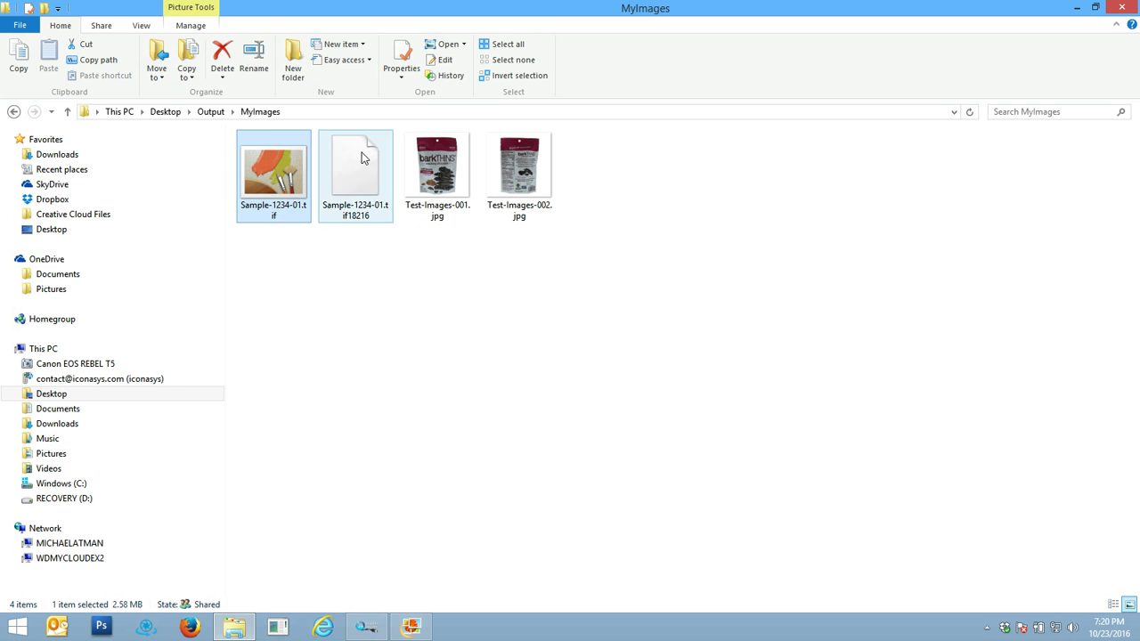
{"action": "left_click", "coordinate": [352, 191]}
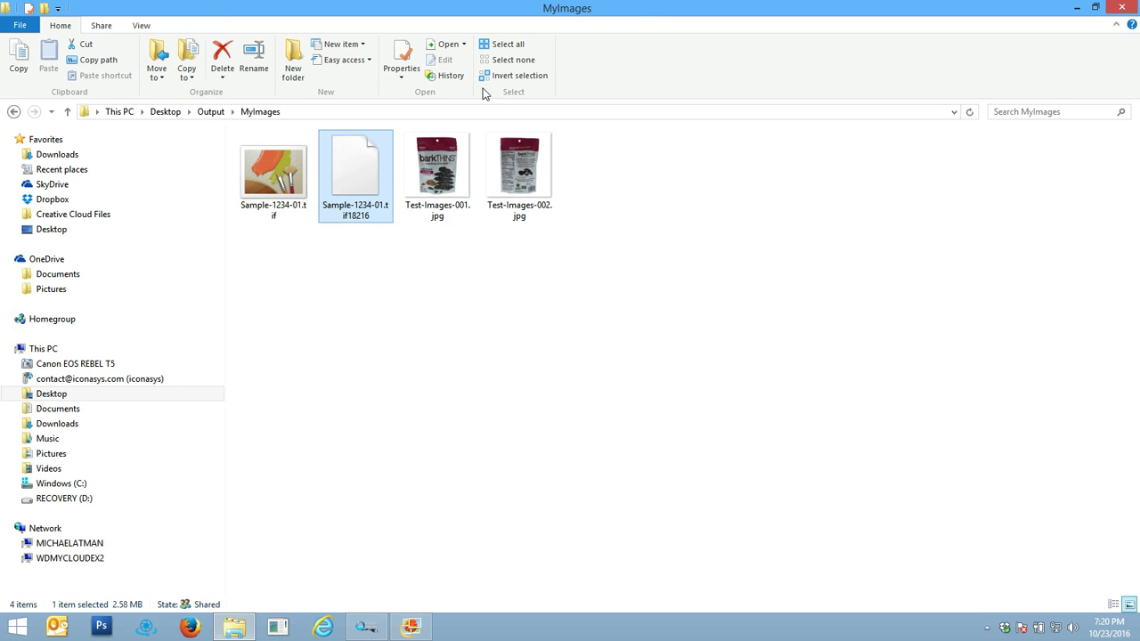
{"action": "left_click", "coordinate": [453, 160]}
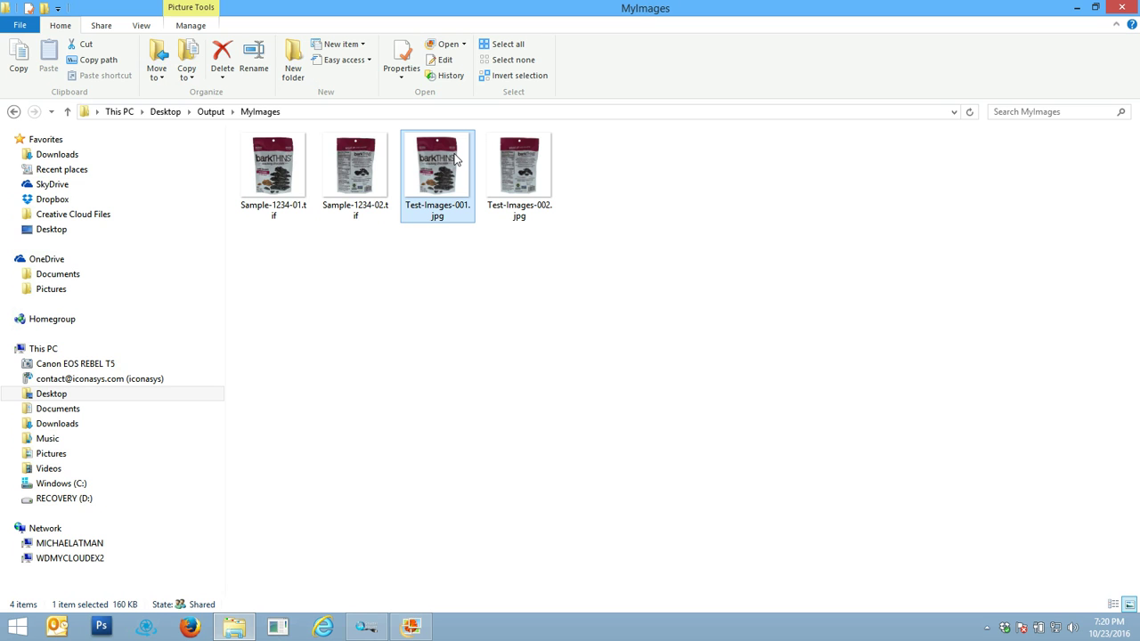